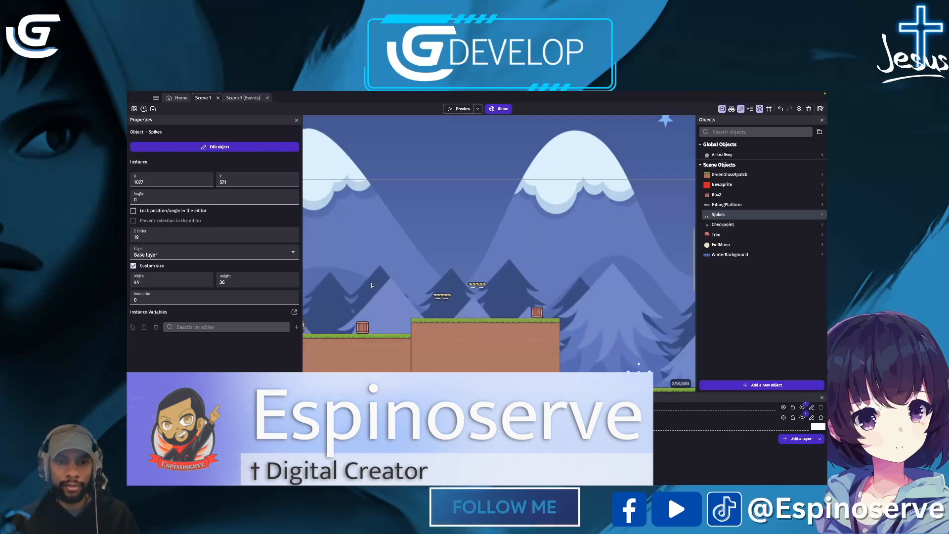
{"action": "right_click", "coordinate": [371, 281]}
{"action": "left_click", "coordinate": [348, 285]}
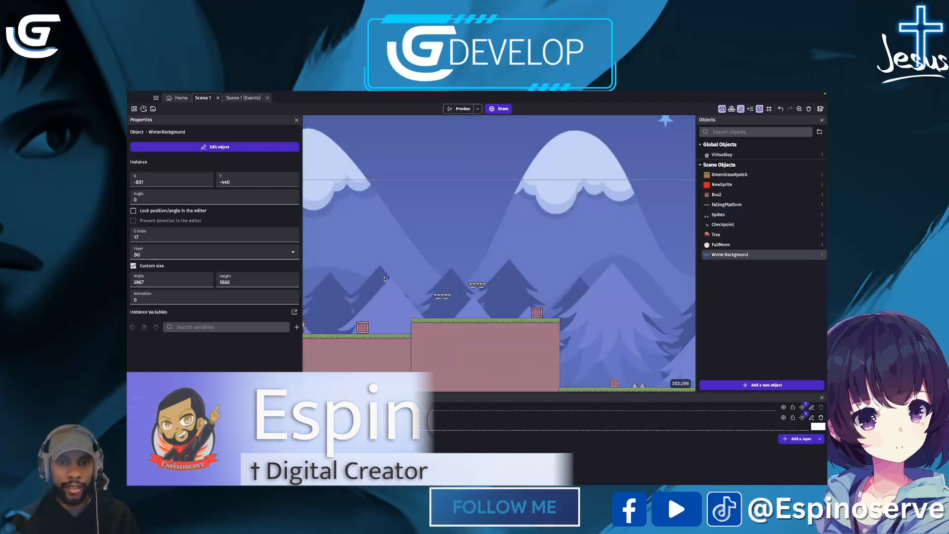
{"action": "middle_click_drag", "start_coordinate": [347, 284], "coordinate": [463, 285]}
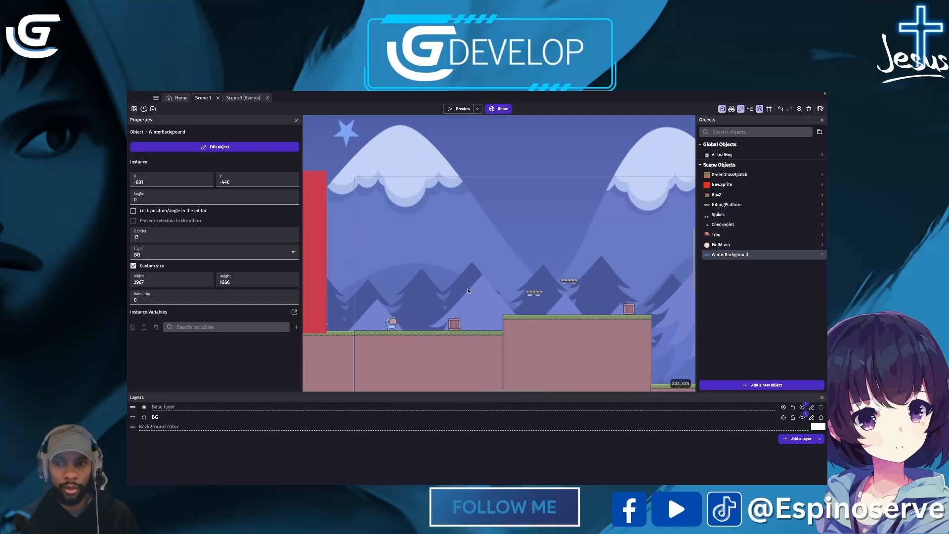
Start adding a new object and open the Pixel Adventure pack from the asset store's Full Game Packs category
{"action": "left_click", "coordinate": [715, 385]}
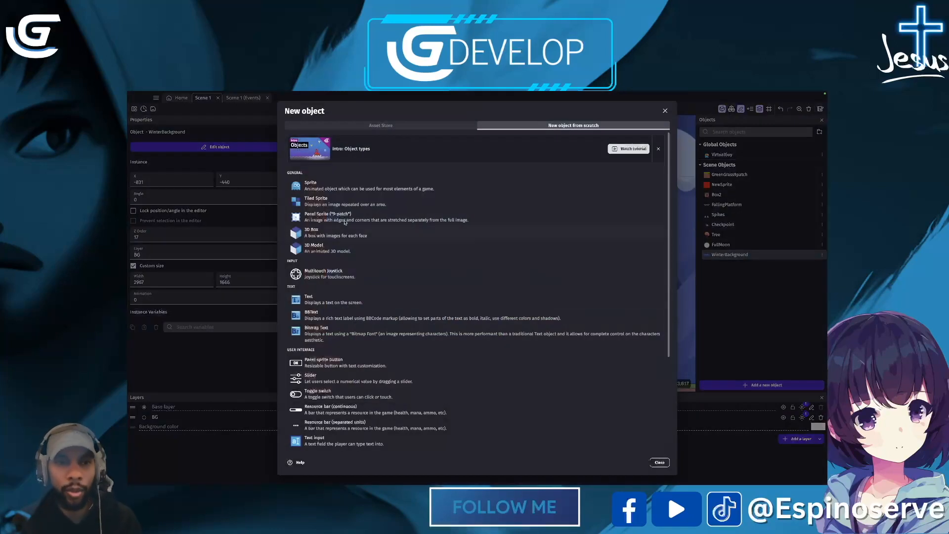
{"action": "left_click", "coordinate": [369, 127]}
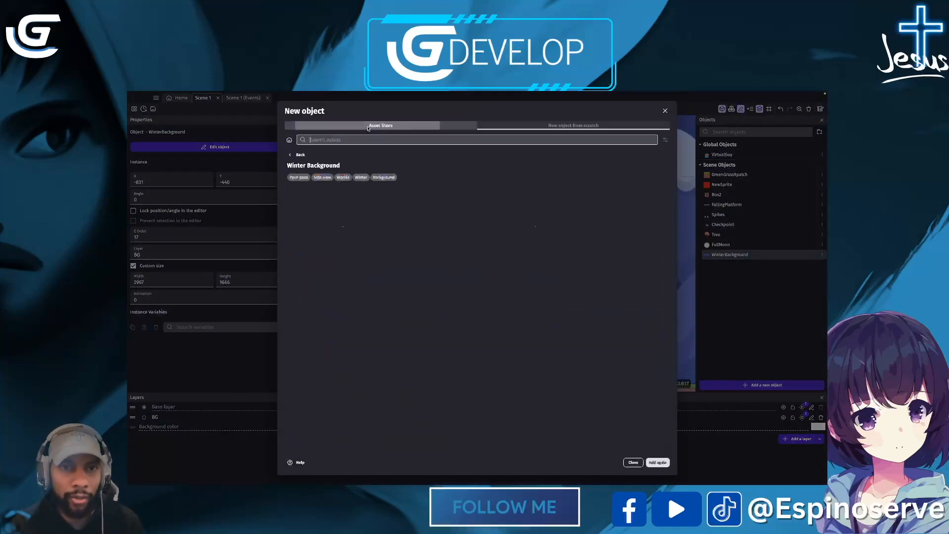
{"action": "left_click", "coordinate": [299, 155]}
{"action": "left_click", "coordinate": [299, 155]}
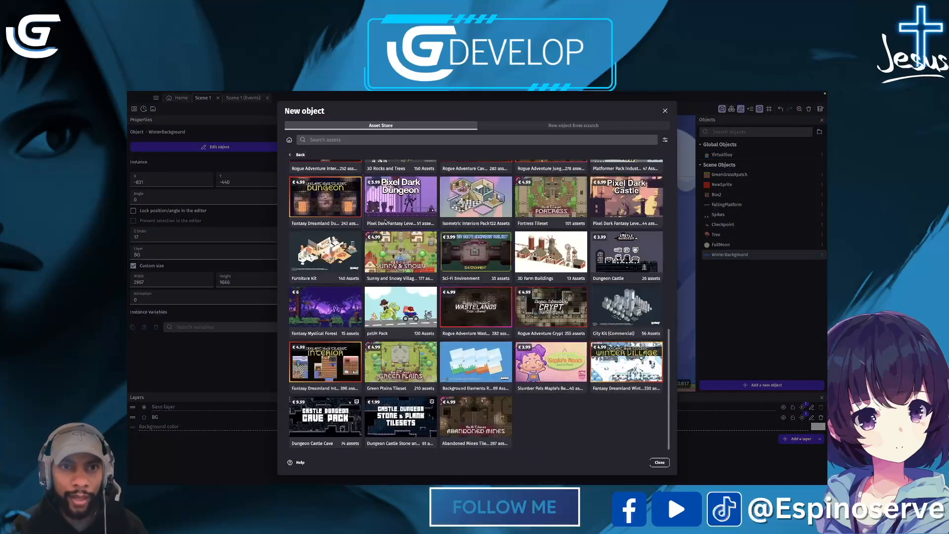
{"action": "left_click", "coordinate": [292, 142]}
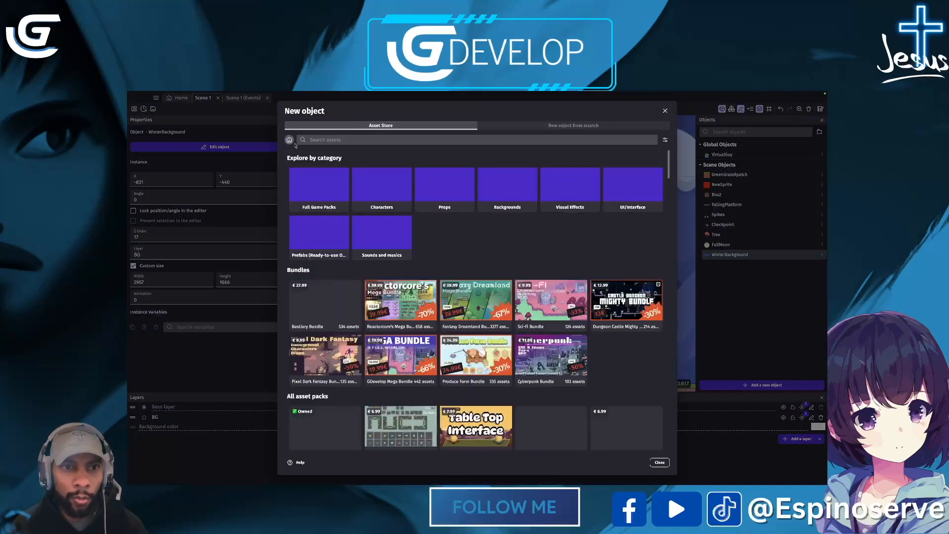
{"action": "left_click", "coordinate": [333, 193]}
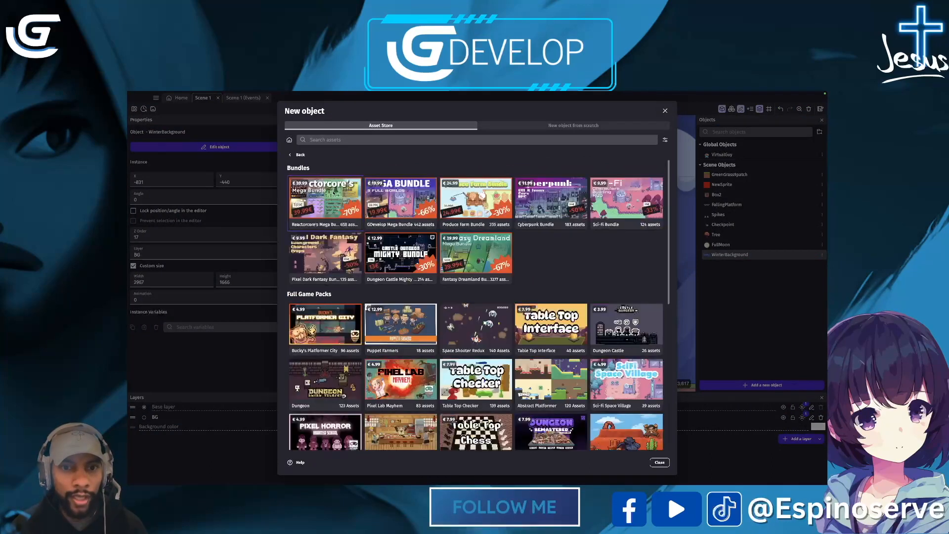
{"action": "scroll", "coordinate": [542, 335], "scroll_direction": "down", "scroll_amount": 10}
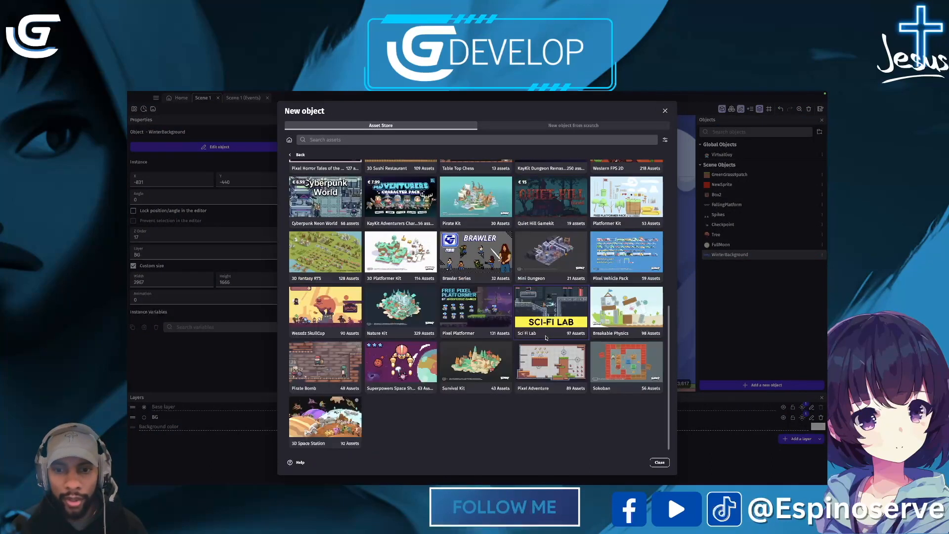
{"action": "left_click", "coordinate": [548, 367]}
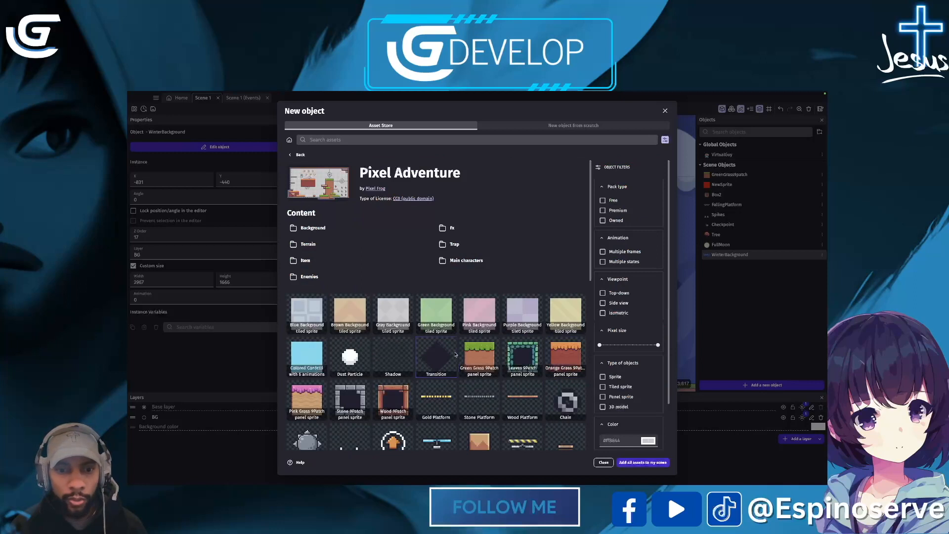
Add the Strawberry asset from the Pixel Adventure pack to the scene's objects and close the asset store
{"action": "scroll", "coordinate": [454, 346], "scroll_direction": "down", "scroll_amount": 5}
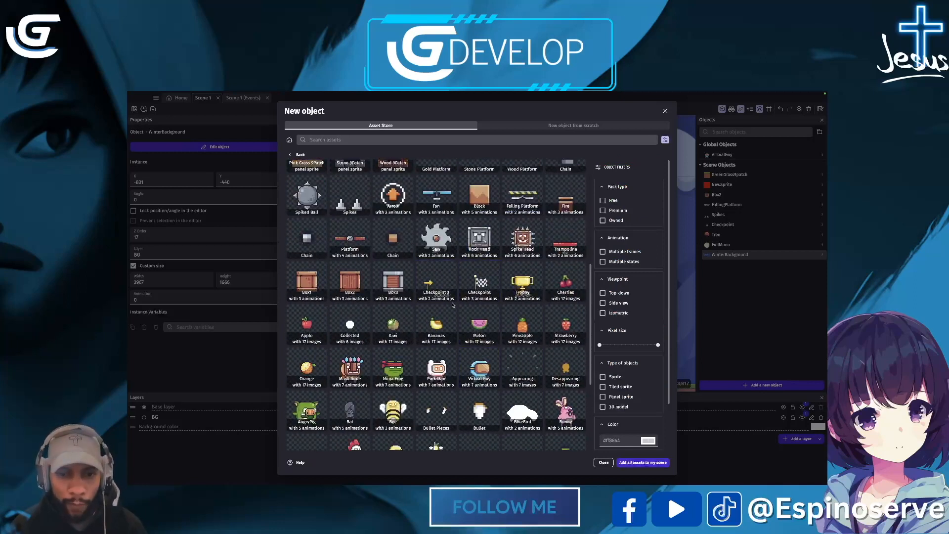
{"action": "scroll", "coordinate": [452, 305], "scroll_direction": "down", "scroll_amount": 1}
{"action": "scroll", "coordinate": [452, 305], "scroll_direction": "down", "scroll_amount": 1}
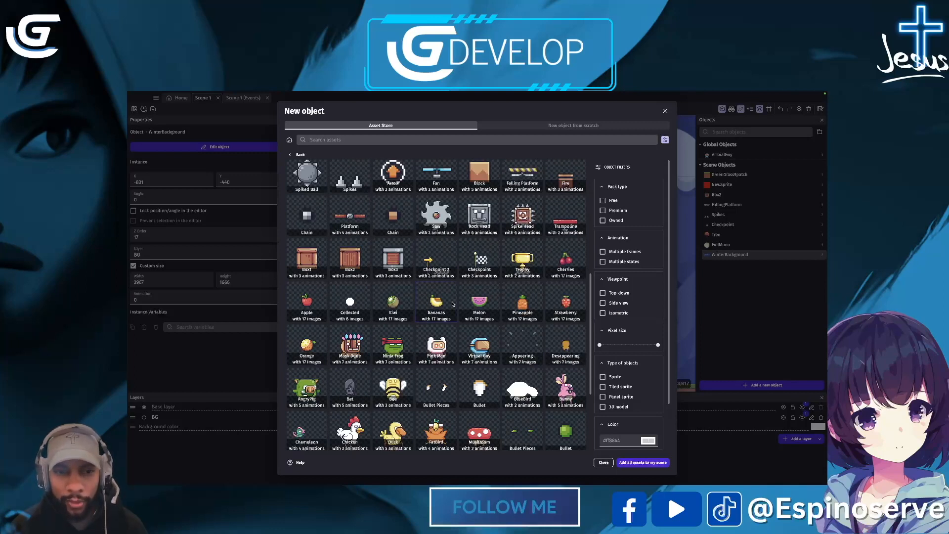
{"action": "scroll", "coordinate": [452, 304], "scroll_direction": "down", "scroll_amount": 1}
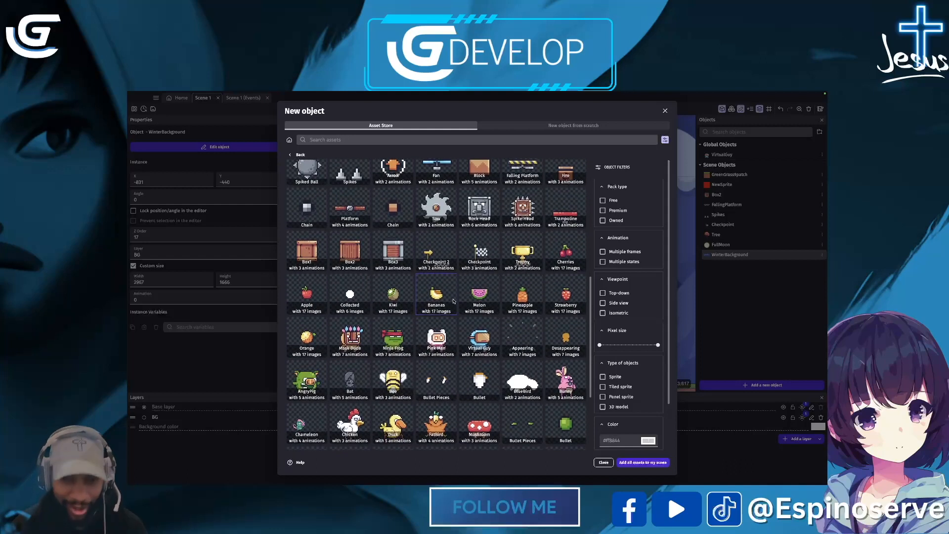
{"action": "scroll", "coordinate": [452, 302], "scroll_direction": "down", "scroll_amount": 1}
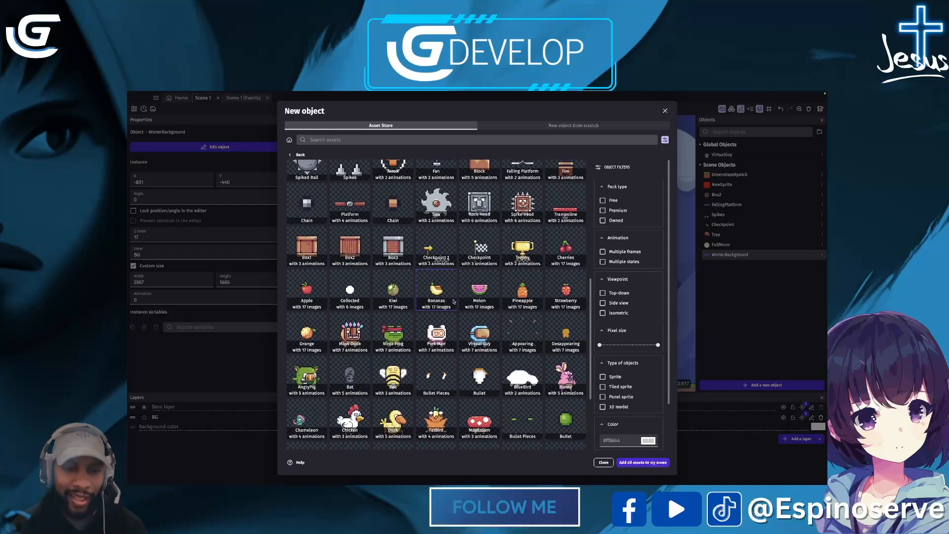
{"action": "left_click", "coordinate": [567, 296]}
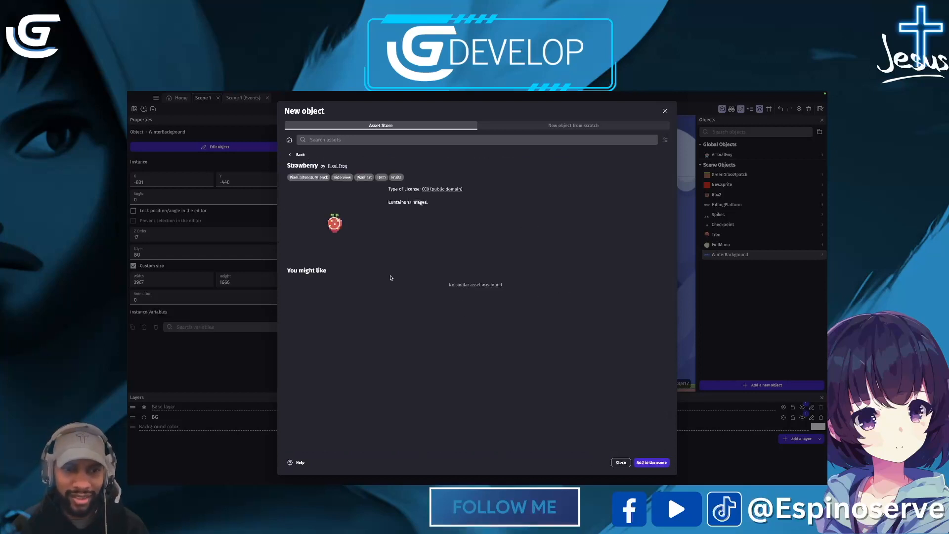
{"action": "left_click", "coordinate": [647, 463]}
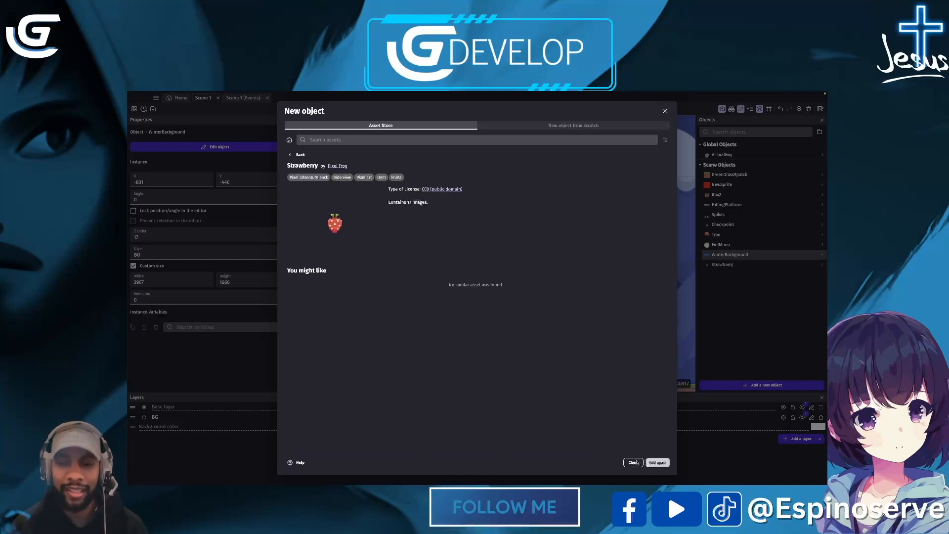
{"action": "left_click", "coordinate": [633, 462]}
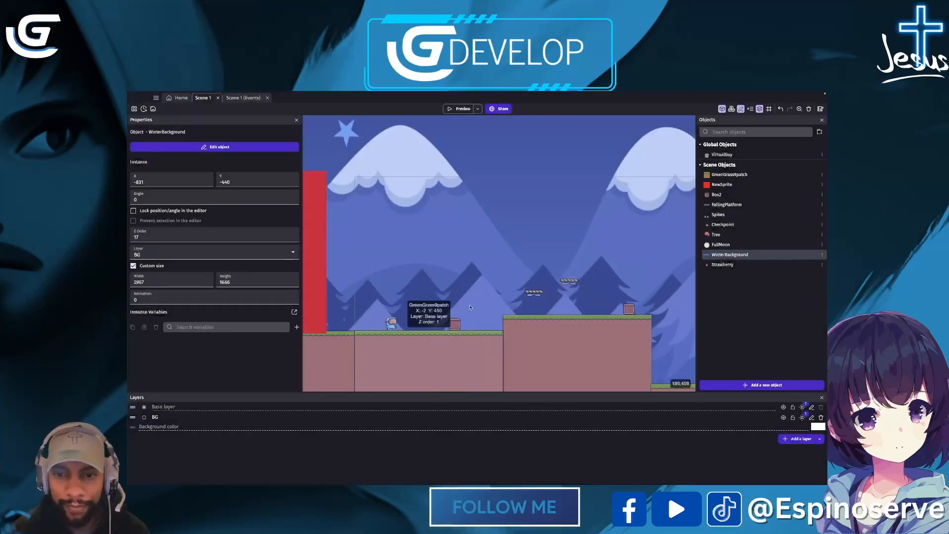
Place a Strawberry above the ground near the first box and spread more copies across the level's platforms and ground
{"action": "left_click_drag", "start_coordinate": [724, 268], "coordinate": [464, 281]}
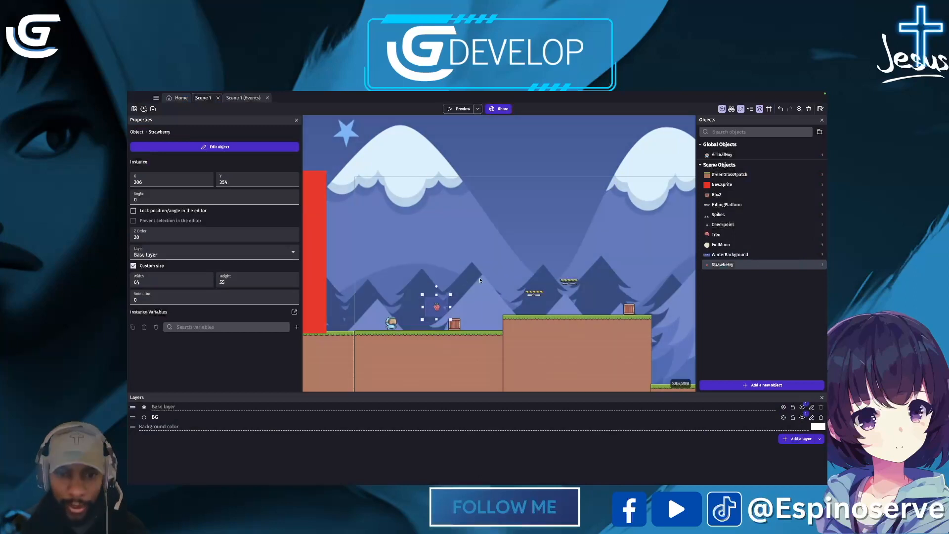
{"action": "scroll", "coordinate": [480, 280], "scroll_direction": "up", "scroll_amount": 1}
{"action": "scroll", "coordinate": [480, 280], "scroll_direction": "down", "scroll_amount": 5, "text": "ctrl"}
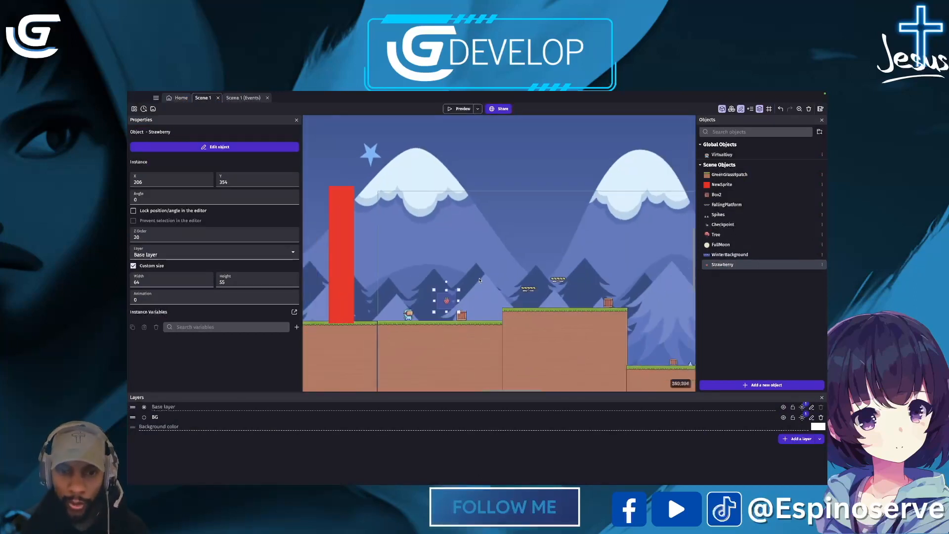
{"action": "left_click_drag", "start_coordinate": [479, 280], "coordinate": [600, 332]}
{"action": "left_click_drag", "start_coordinate": [612, 391], "coordinate": [509, 399]}
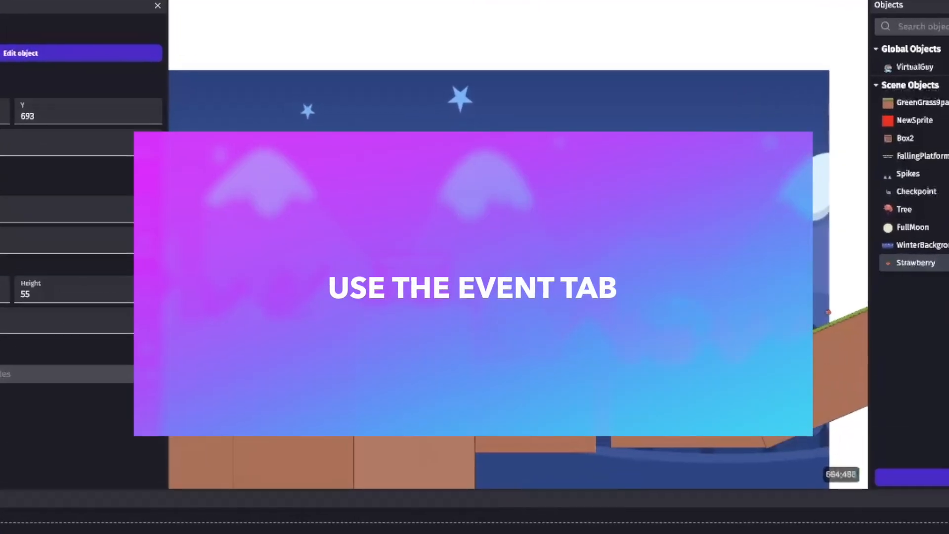
{"action": "left_click", "coordinate": [332, 192]}
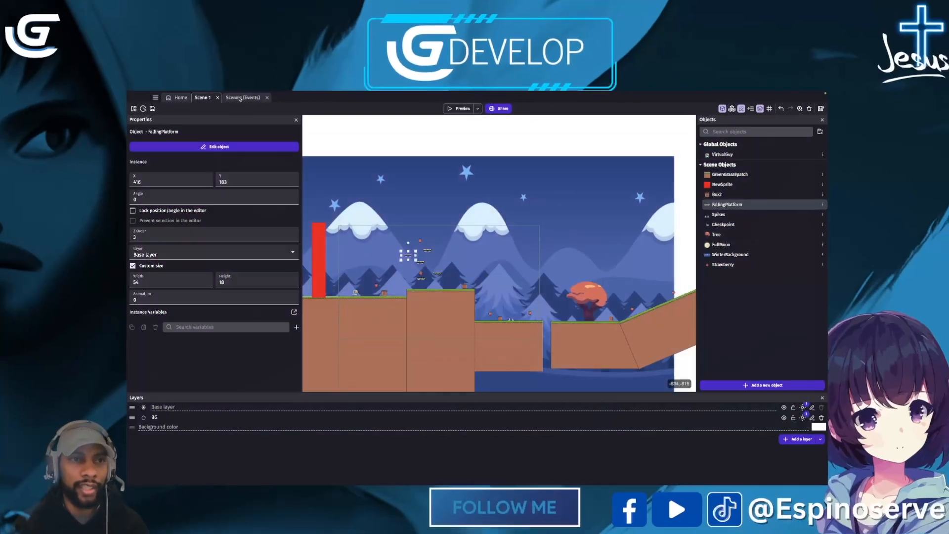
Add a new event to Scene 1 with the condition that VirtualGuy is in collision with Strawberry
{"action": "left_click", "coordinate": [239, 98]}
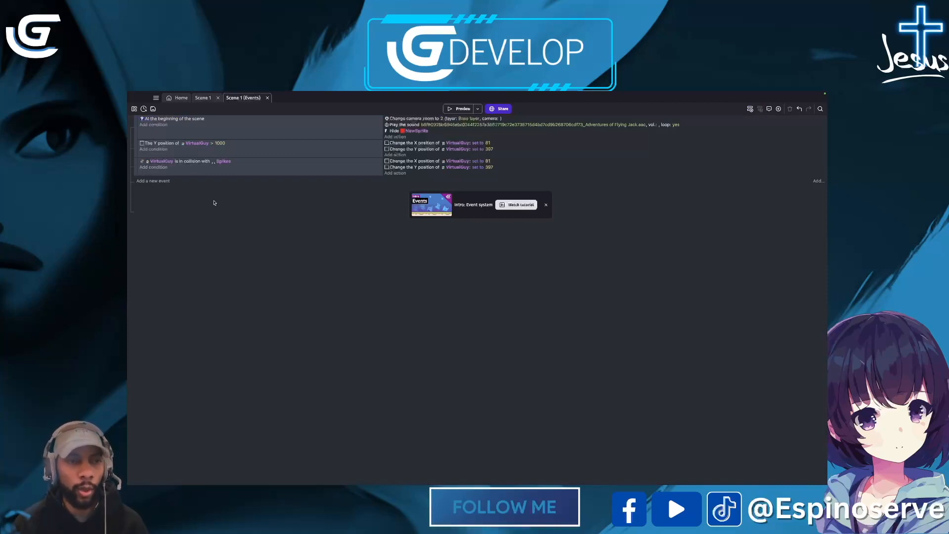
{"action": "left_click", "coordinate": [148, 181]}
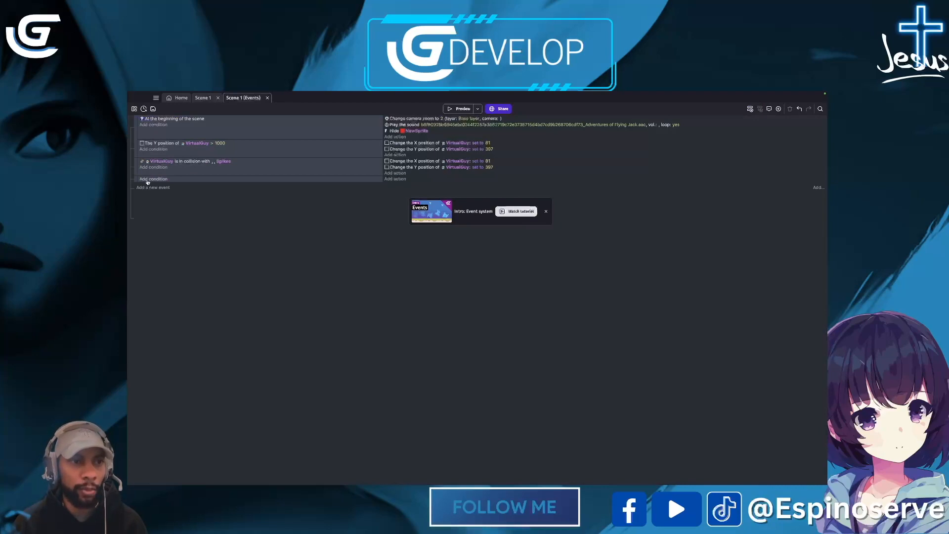
{"action": "left_click", "coordinate": [147, 180]}
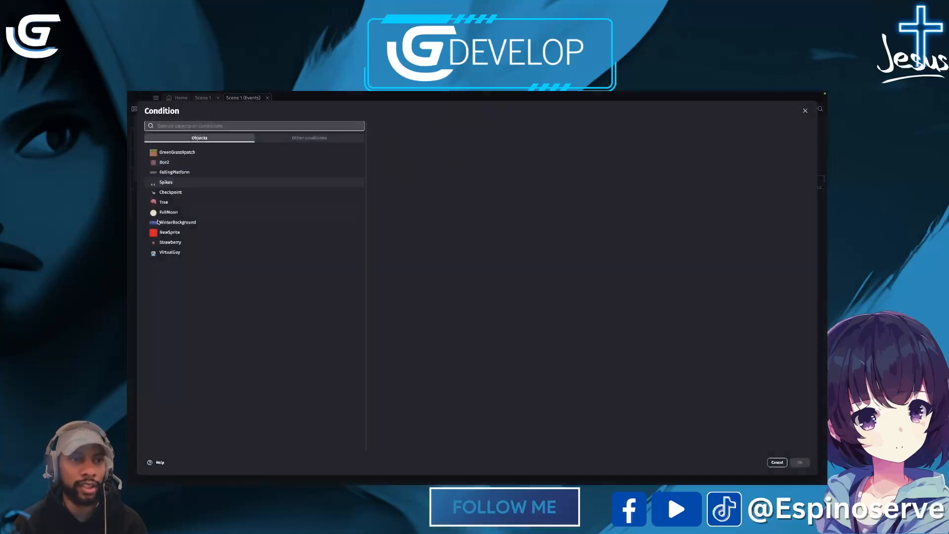
{"action": "left_click", "coordinate": [166, 254]}
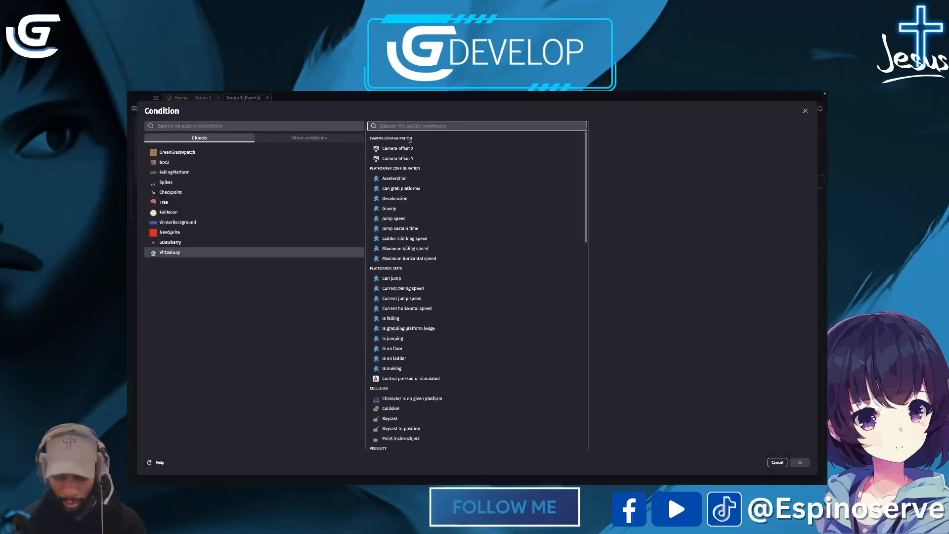
{"action": "type", "text": "col"}
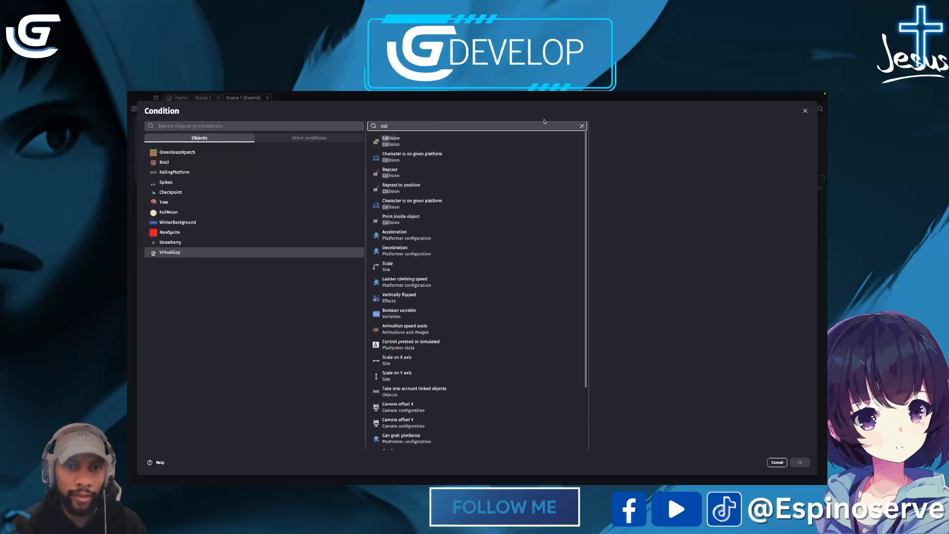
{"action": "left_click", "coordinate": [392, 142]}
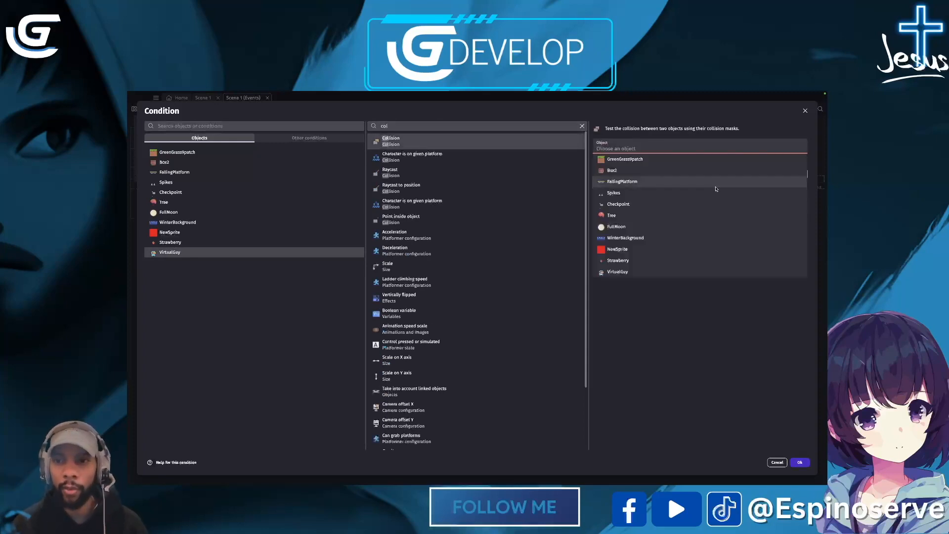
{"action": "left_click", "coordinate": [614, 260]}
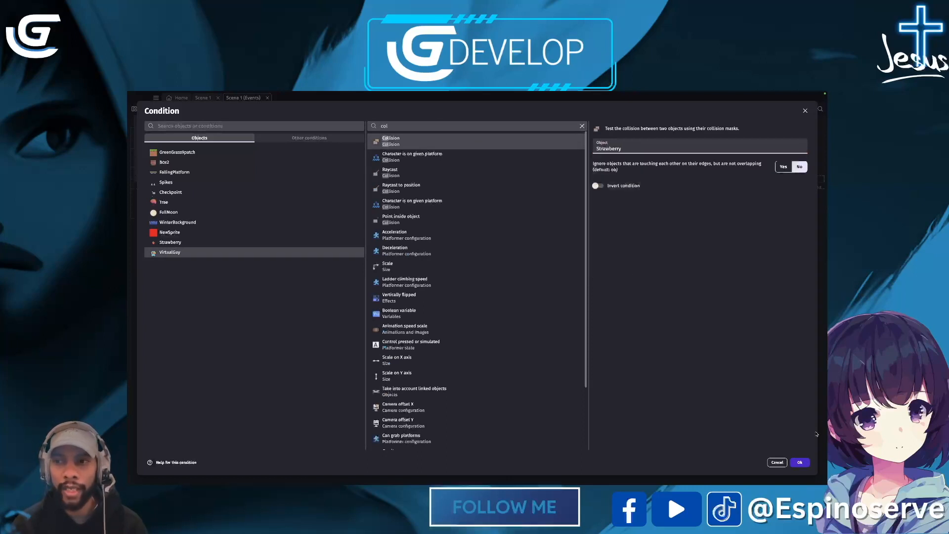
{"action": "left_click", "coordinate": [799, 463]}
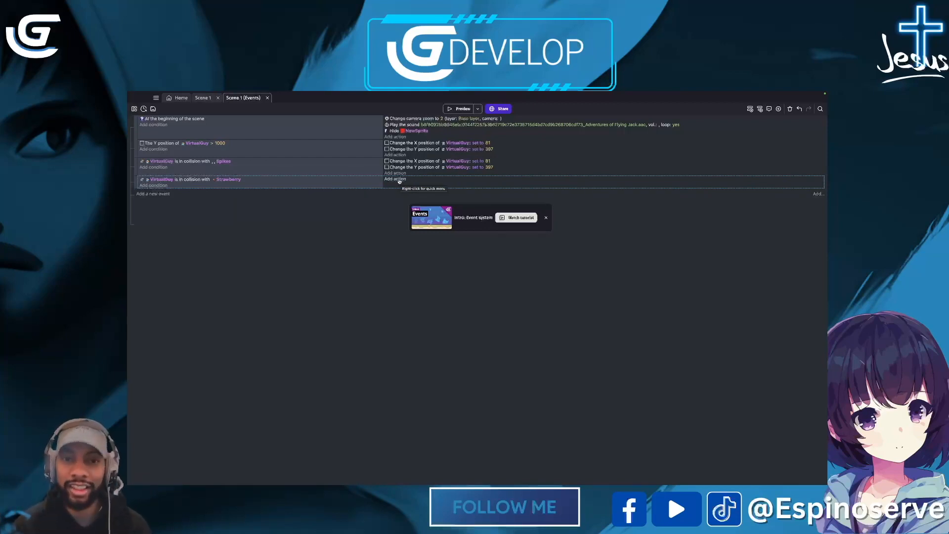
Give the strawberry collision event an action that deletes the Strawberry object
{"action": "left_click", "coordinate": [395, 179]}
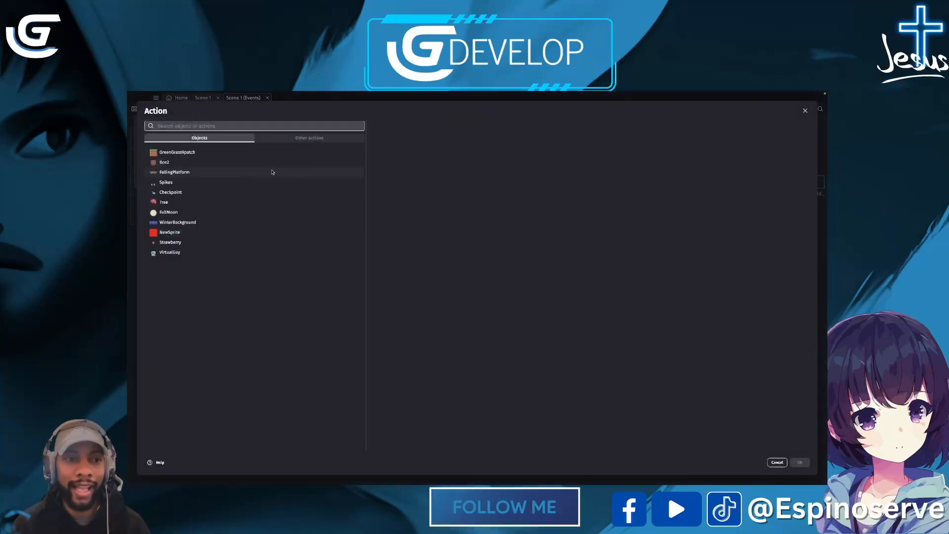
{"action": "left_click", "coordinate": [177, 243]}
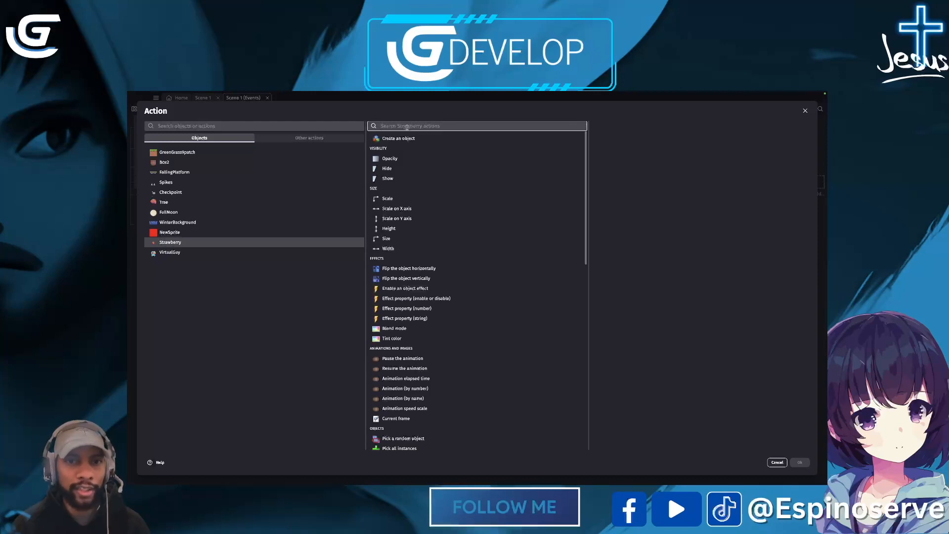
{"action": "type", "text": "del"}
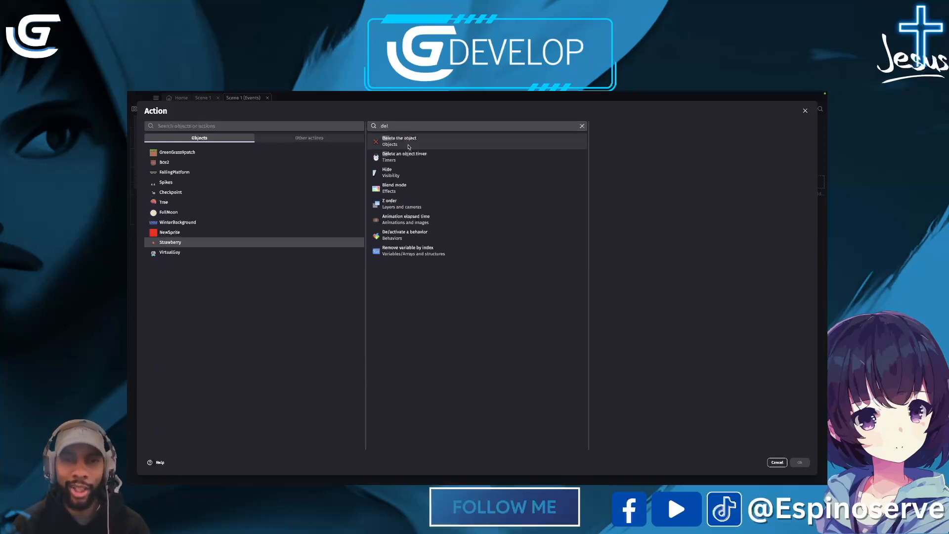
{"action": "left_click", "coordinate": [409, 147]}
{"action": "left_click", "coordinate": [799, 462]}
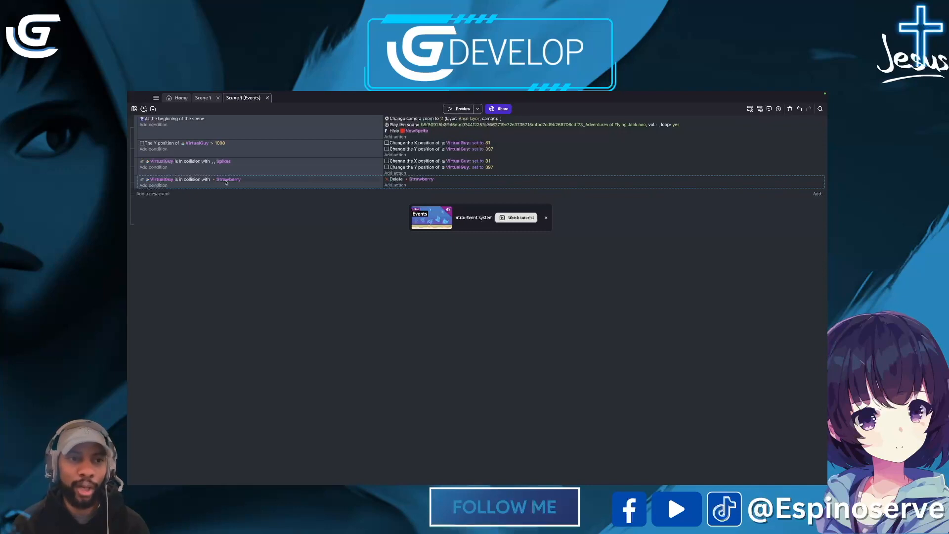
Preview the game and steer the character through the strawberries over the first box and the floating platforms to test collecting them
{"action": "left_click", "coordinate": [467, 107]}
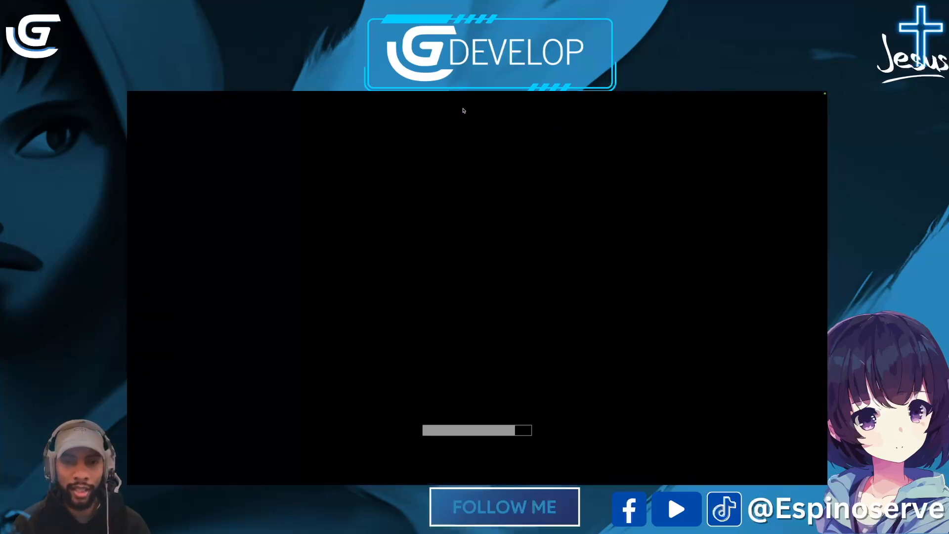
{"action": "key", "text": "Right"}
{"action": "key", "text": "space"}
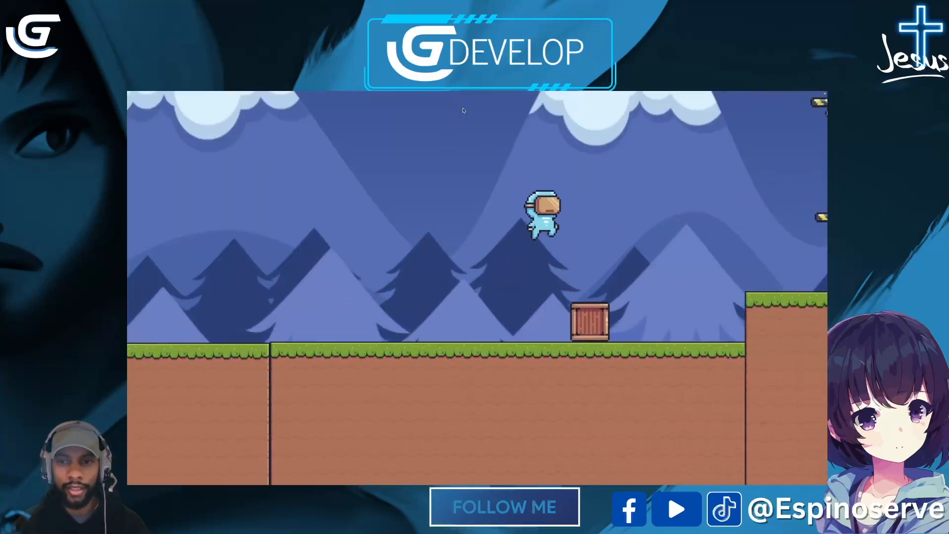
{"action": "key", "text": "Right"}
{"action": "key", "text": "space"}
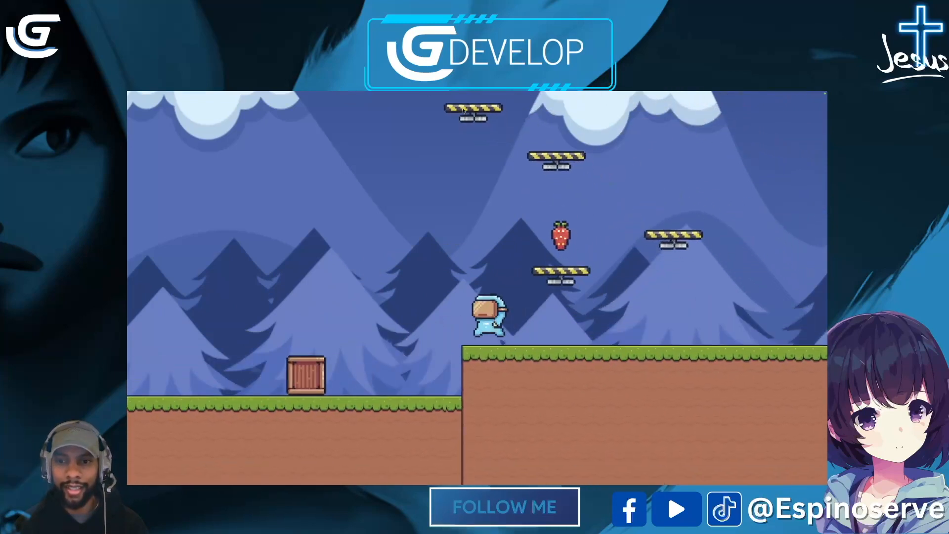
{"action": "key", "text": "space"}
{"action": "key", "text": "Right"}
{"action": "key", "text": "space"}
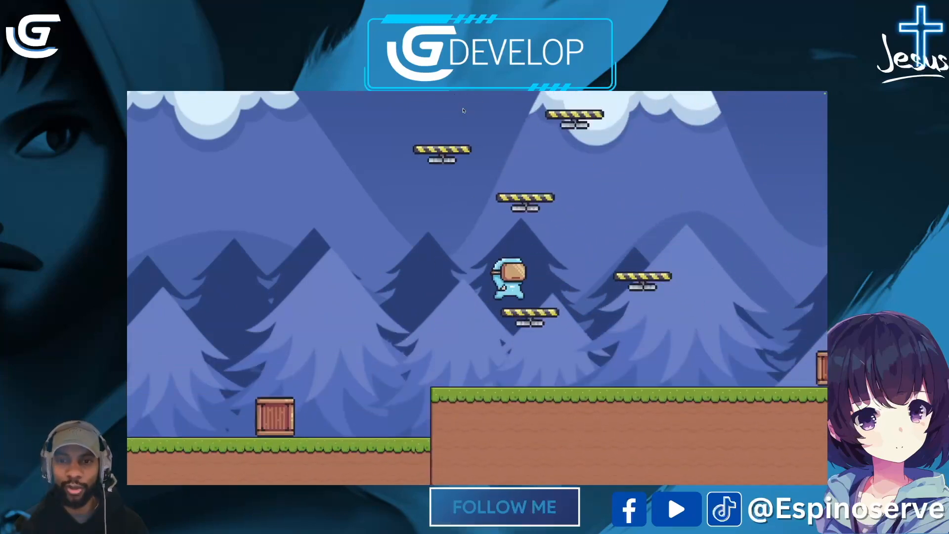
{"action": "key", "text": "Left"}
{"action": "key", "text": "space"}
{"action": "key", "text": "Right"}
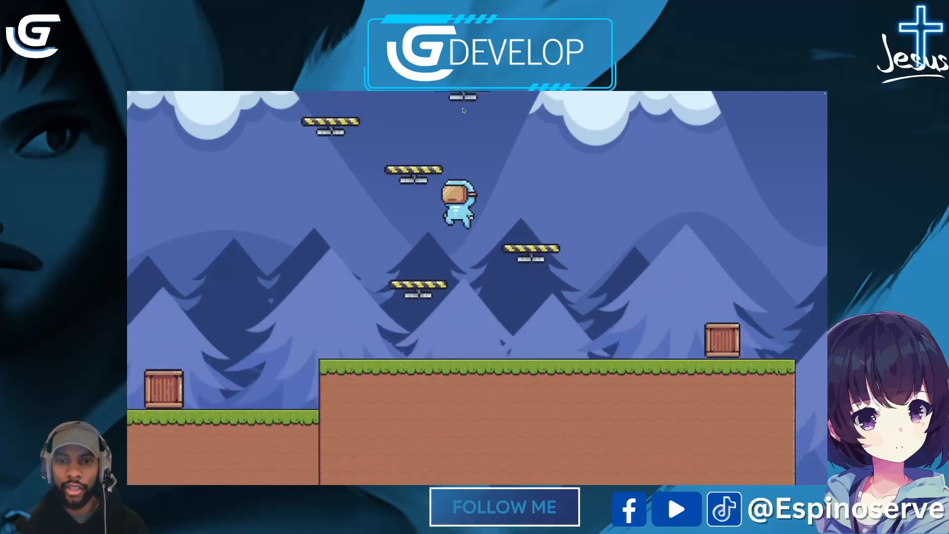
{"action": "key", "text": "space"}
{"action": "key", "text": "Left"}
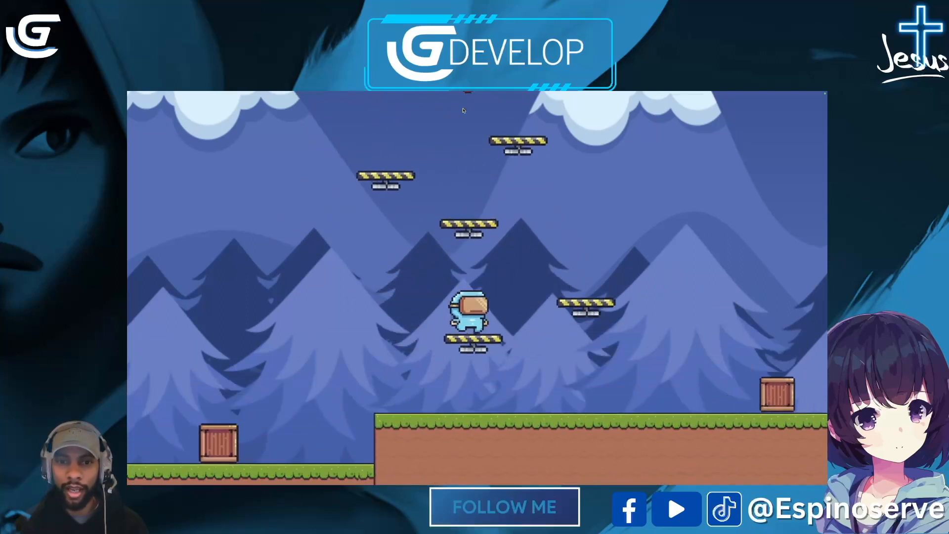
{"action": "key", "text": "space"}
{"action": "key", "text": "Right"}
{"action": "key", "text": "Left"}
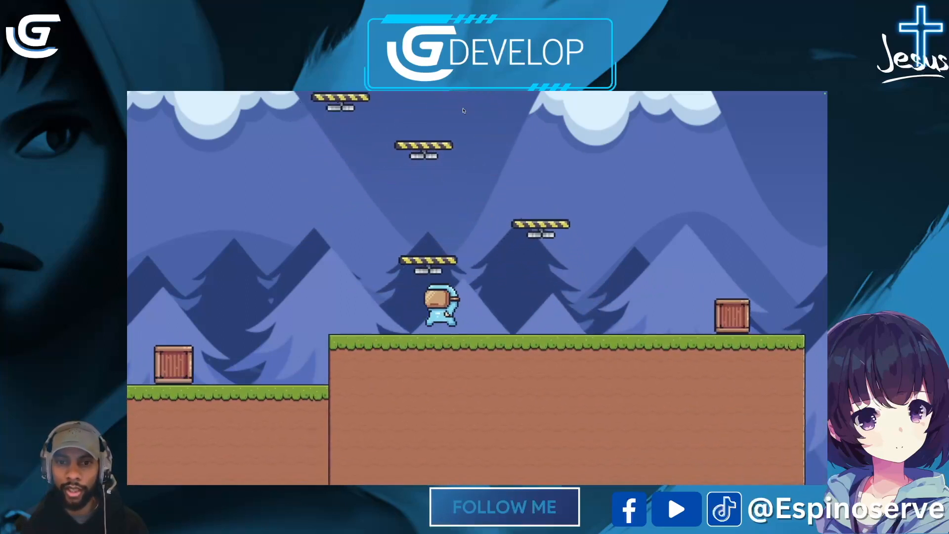
{"action": "key", "text": "Right"}
{"action": "key", "text": "space"}
{"action": "key", "text": "Left"}
{"action": "key", "text": "space"}
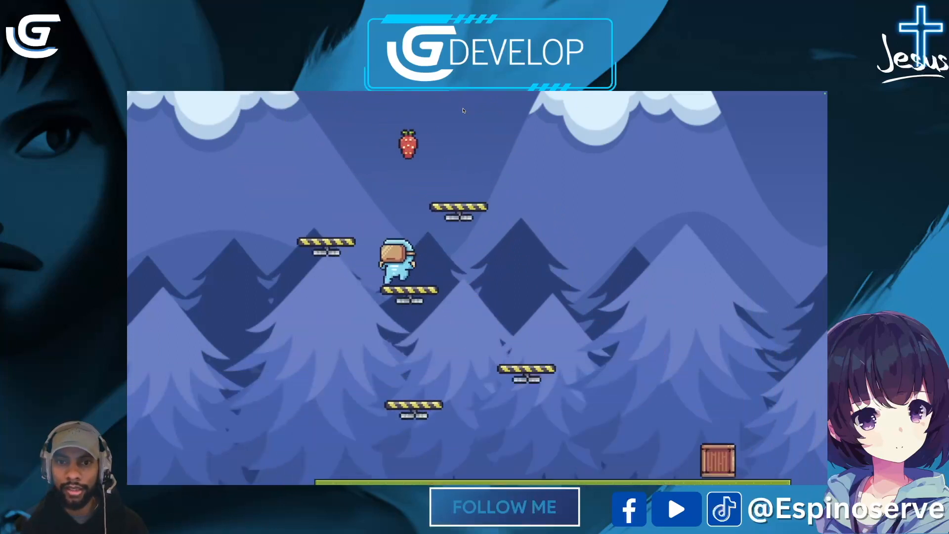
{"action": "key", "text": "Right"}
{"action": "key", "text": "space"}
{"action": "key", "text": "Left"}
{"action": "key", "text": "Right"}
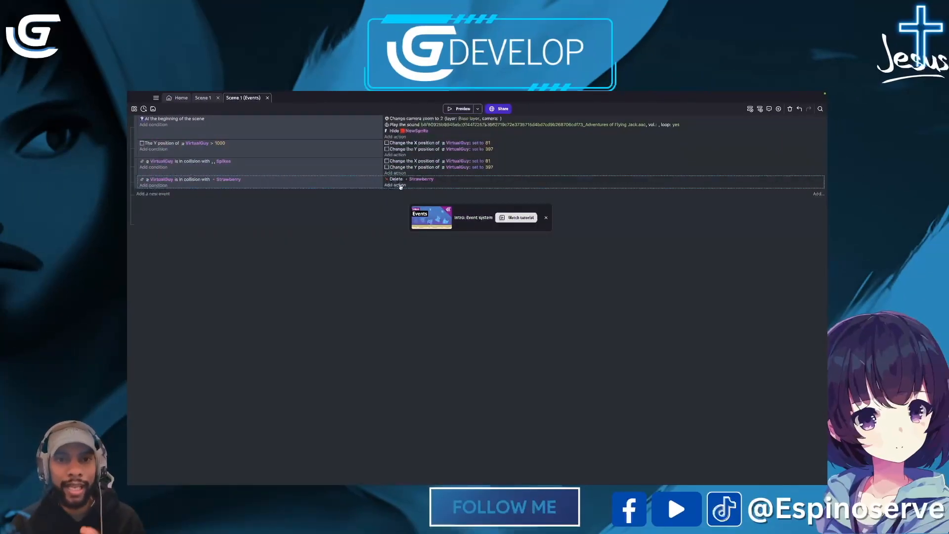
Add a Play a sound action to the event for VirtualGuy colliding with Strawberry
{"action": "left_click", "coordinate": [399, 185]}
{"action": "type", "text": "soun"}
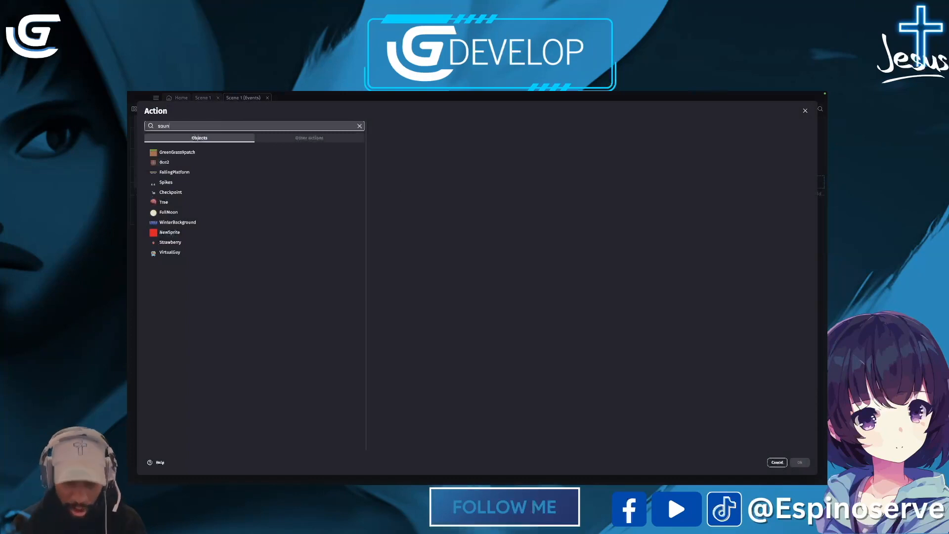
{"action": "type", "text": "d"}
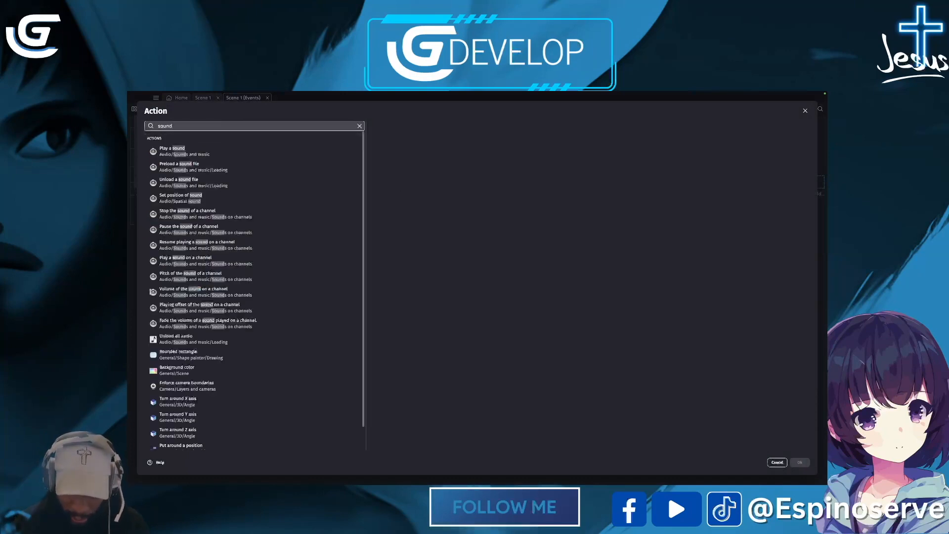
{"action": "key", "text": "XF86AudioRaiseVolume"}
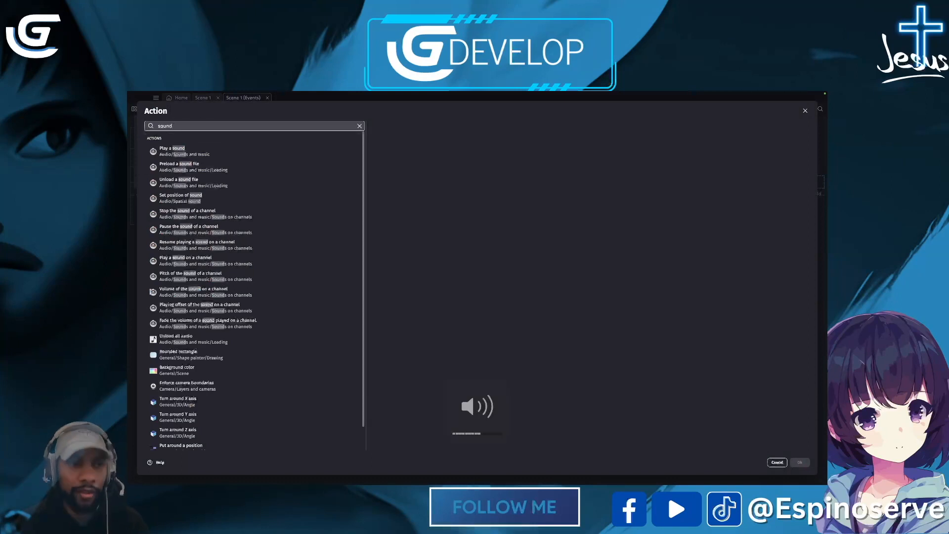
{"action": "left_click", "coordinate": [207, 153]}
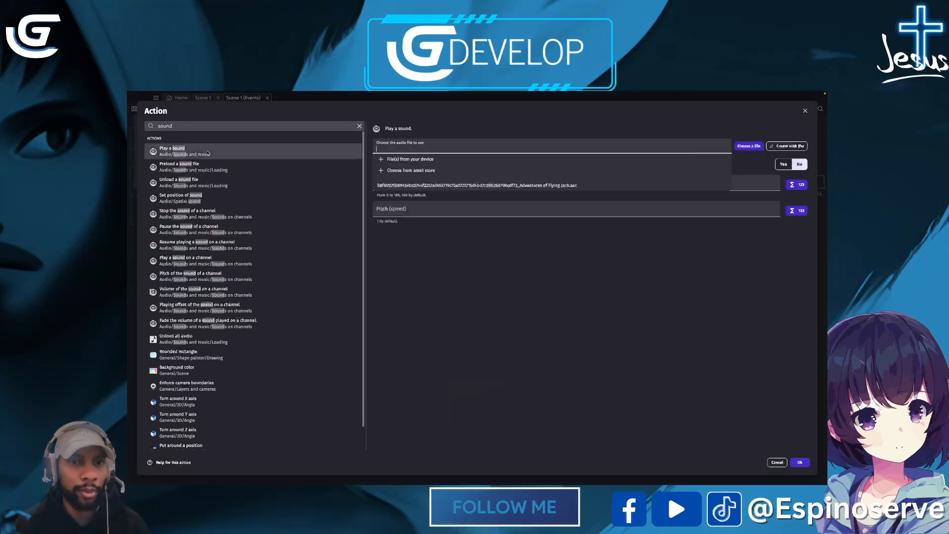
Search the asset store for coin sounds, choose Coins 2.aac as the audio file and confirm the action
{"action": "left_click", "coordinate": [429, 171]}
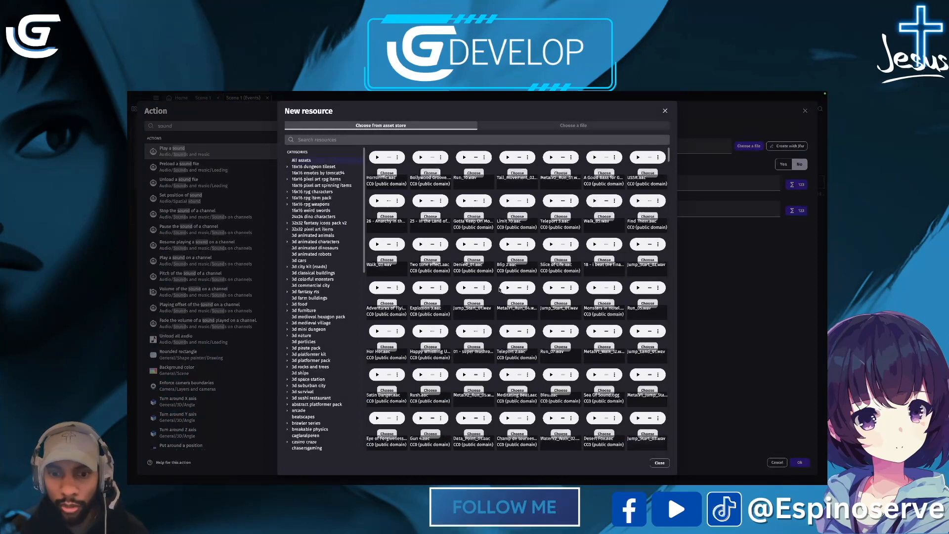
{"action": "left_click", "coordinate": [344, 140]}
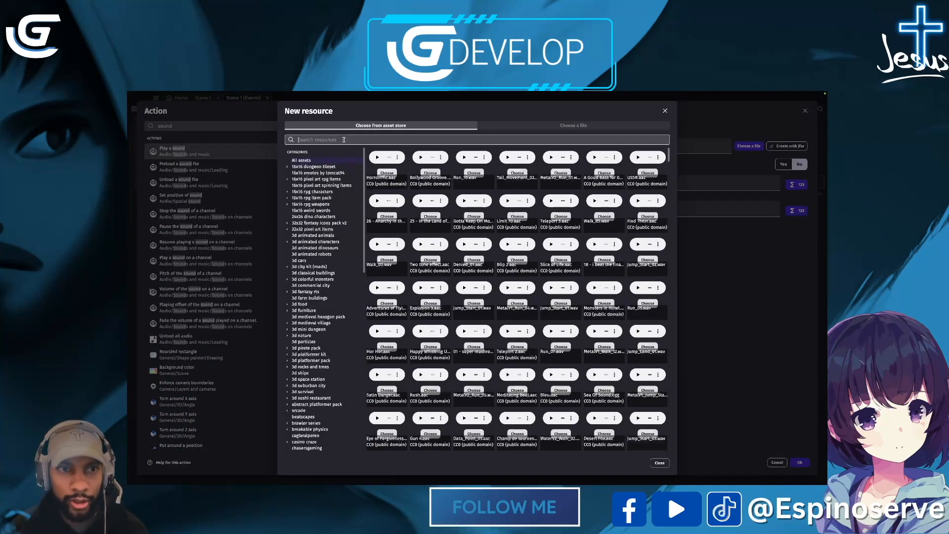
{"action": "type", "text": "coin"}
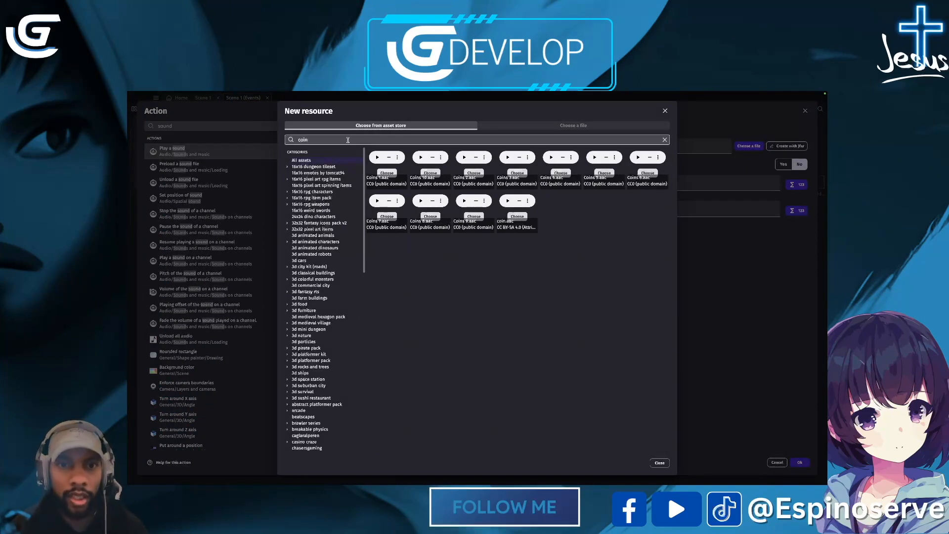
{"action": "left_click", "coordinate": [374, 158]}
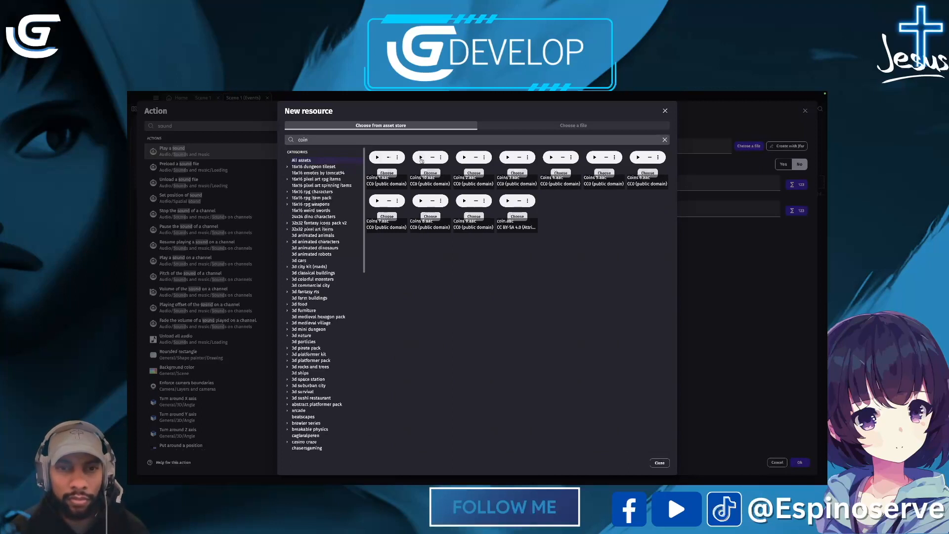
{"action": "left_click", "coordinate": [473, 173]}
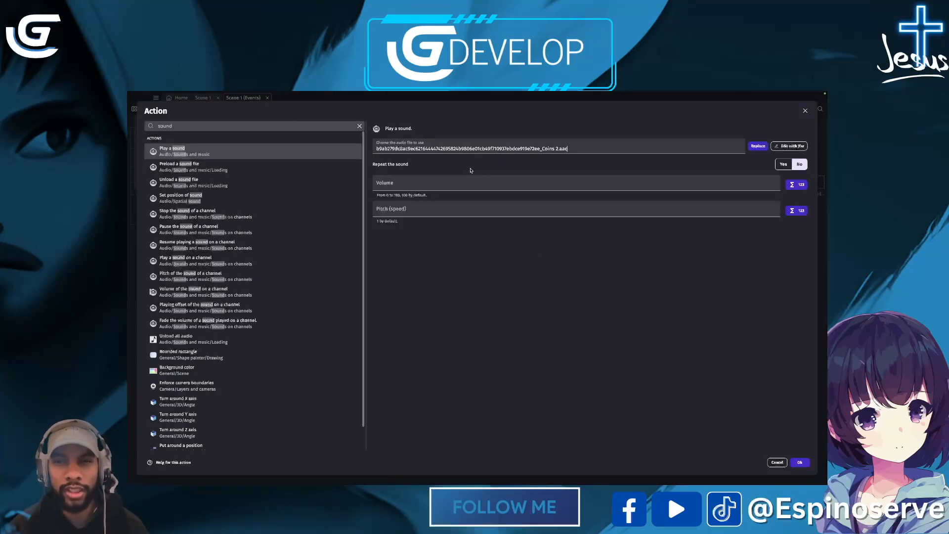
{"action": "left_click", "coordinate": [800, 464]}
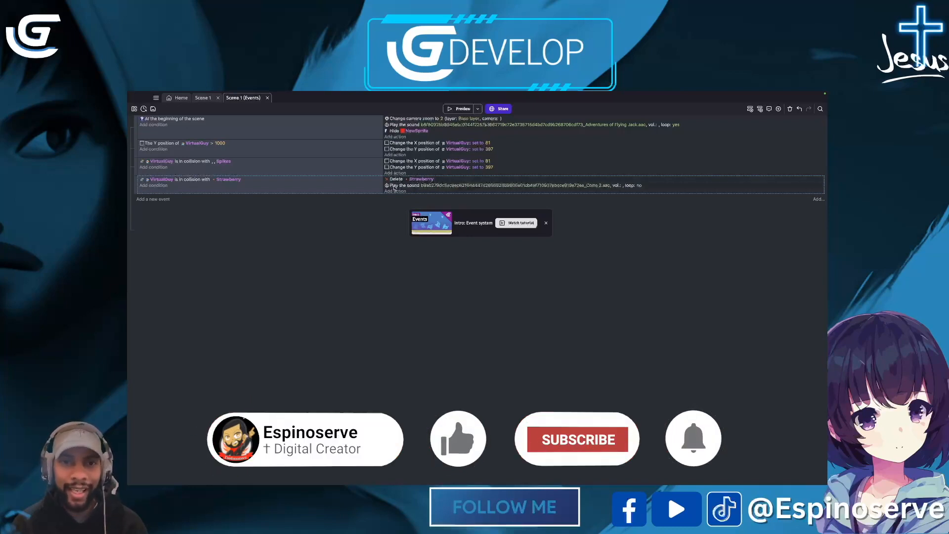
Preview the game, collect strawberries along the ground and platforms to test the pickup sound, and close the preview
{"action": "left_click", "coordinate": [459, 109]}
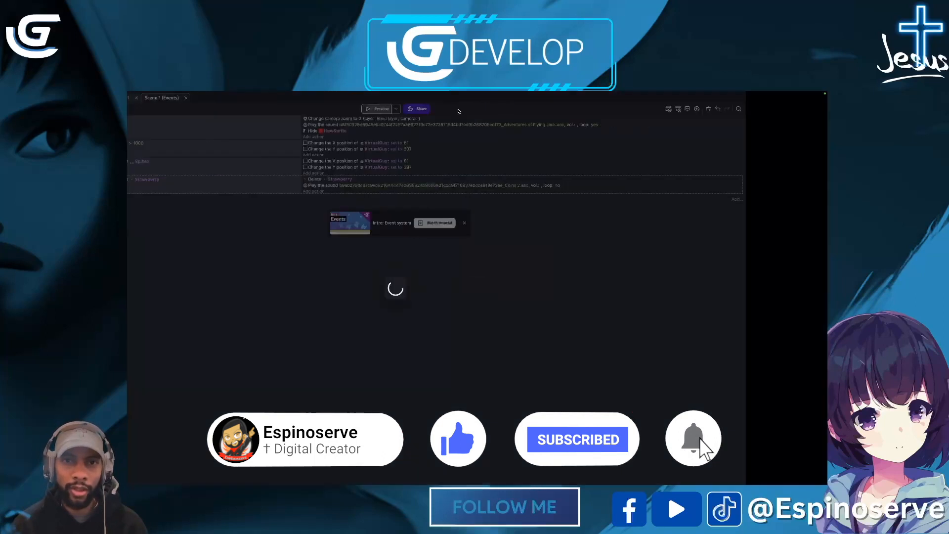
{"action": "key", "text": "Right"}
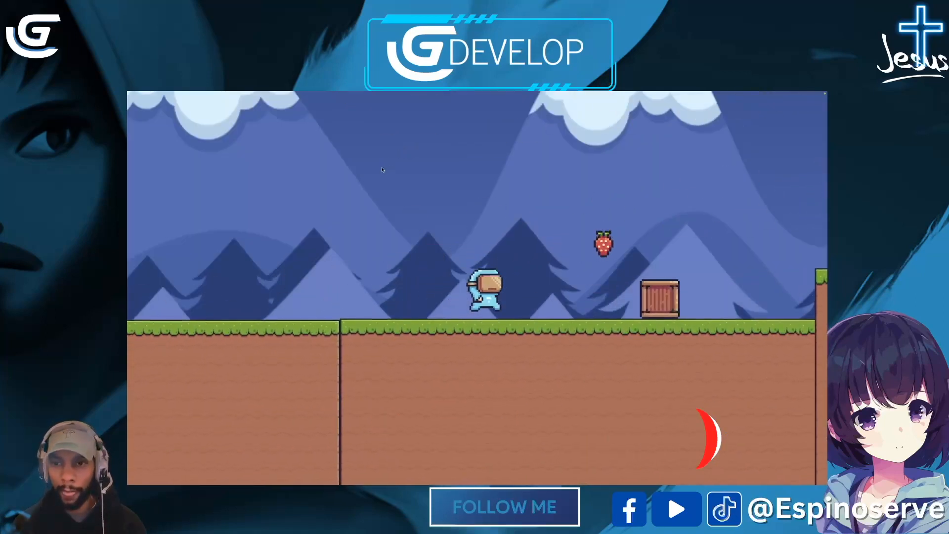
{"action": "key", "text": "space"}
{"action": "key", "text": "Right"}
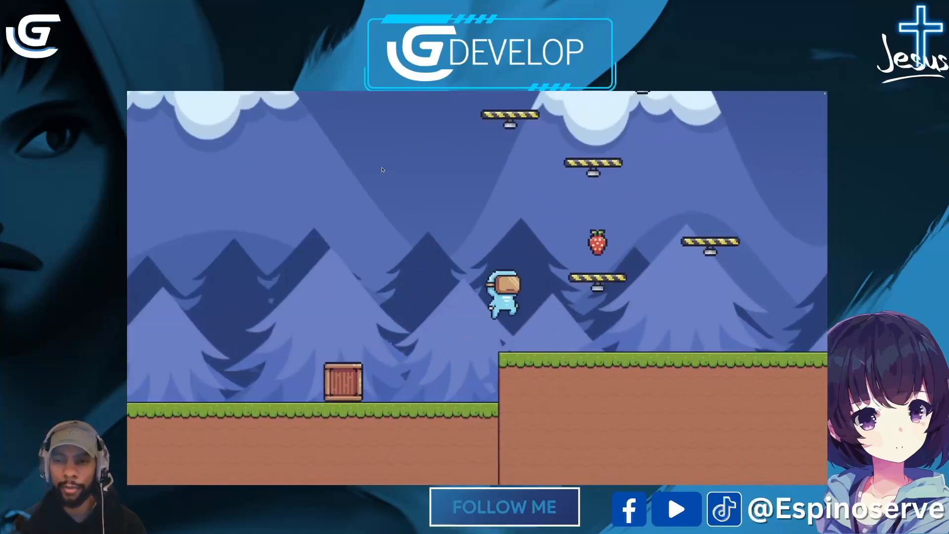
{"action": "key", "text": "space"}
{"action": "key", "text": "space"}
{"action": "key", "text": "Left"}
{"action": "key", "text": "space"}
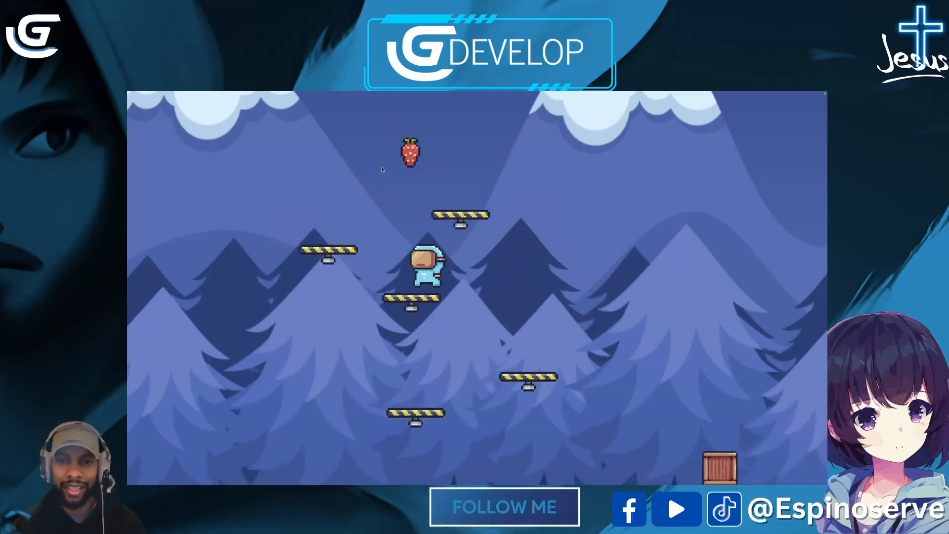
{"action": "key", "text": "Right"}
{"action": "key", "text": "space"}
{"action": "key", "text": "Right"}
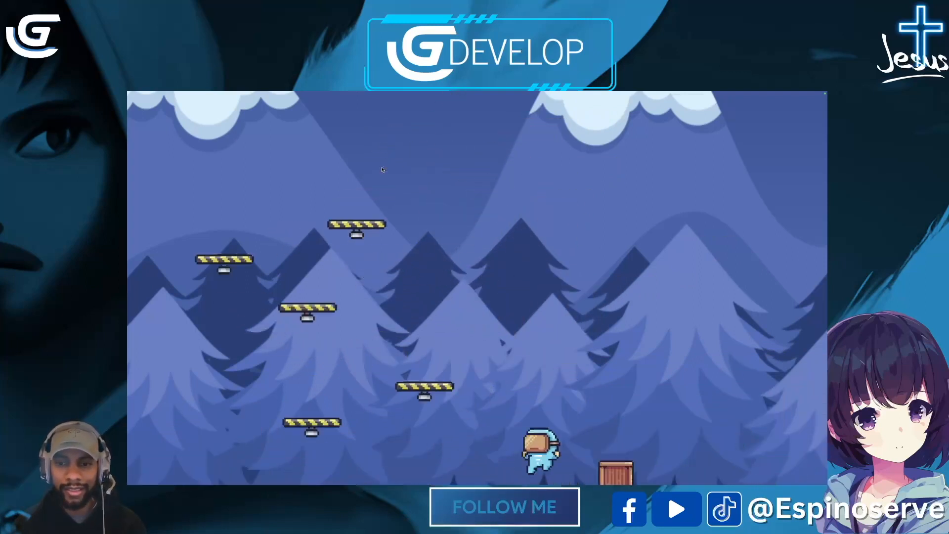
{"action": "key", "text": "Left"}
{"action": "key", "text": "space"}
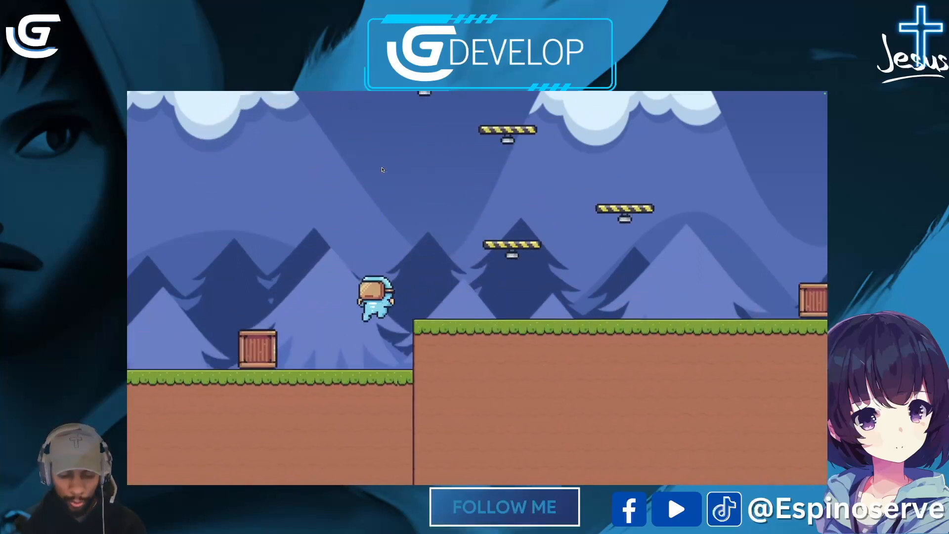
{"action": "mouse_move", "coordinate": [134, 95]}
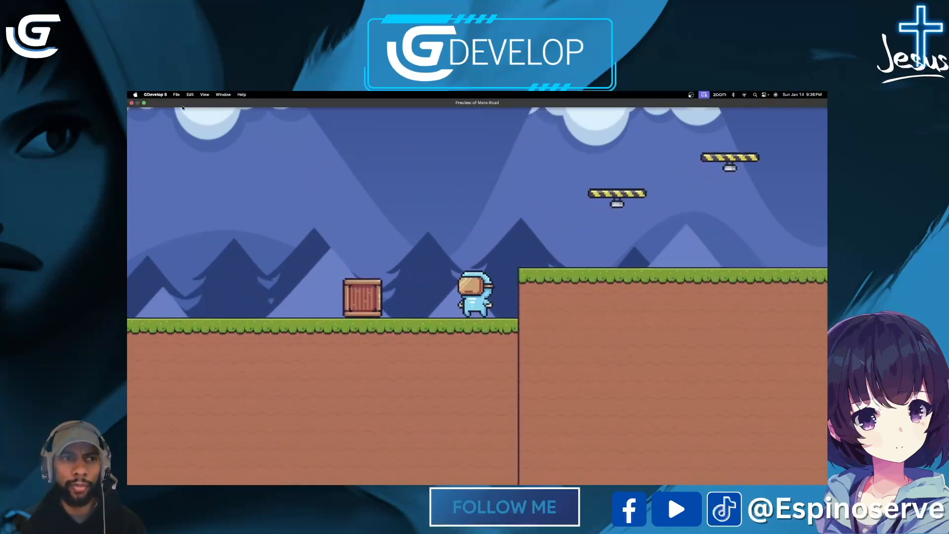
{"action": "left_click", "coordinate": [132, 102]}
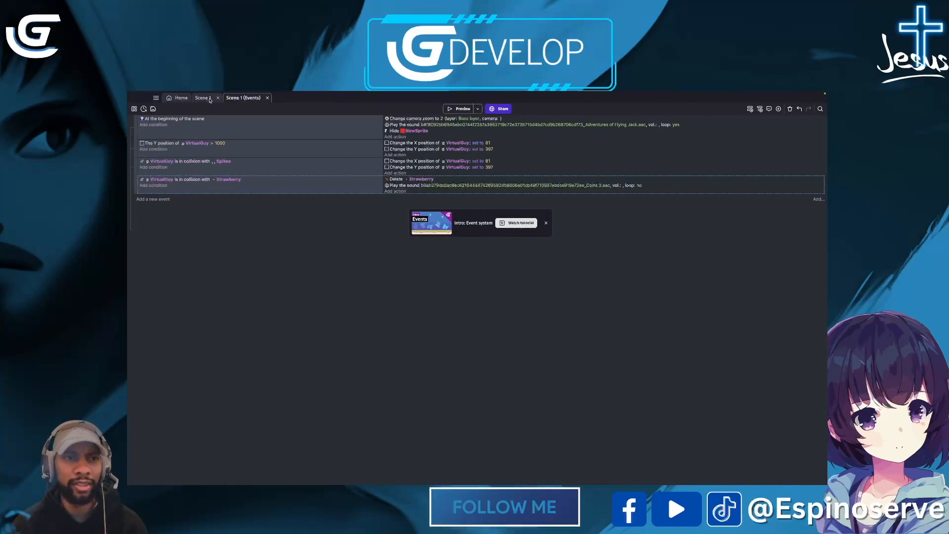
Add a new layer above the base layer of Scene 1 and name it UI
{"action": "left_click", "coordinate": [209, 99]}
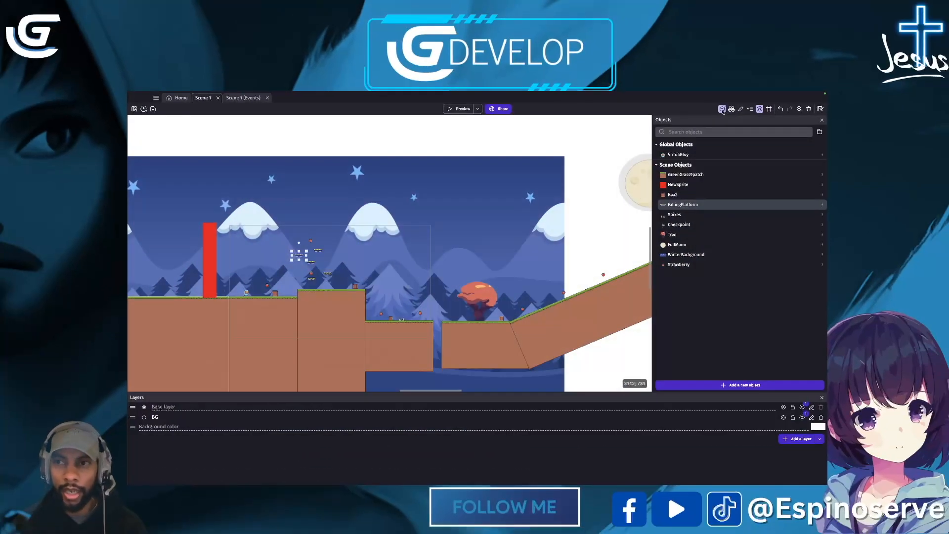
{"action": "left_click", "coordinate": [722, 109]}
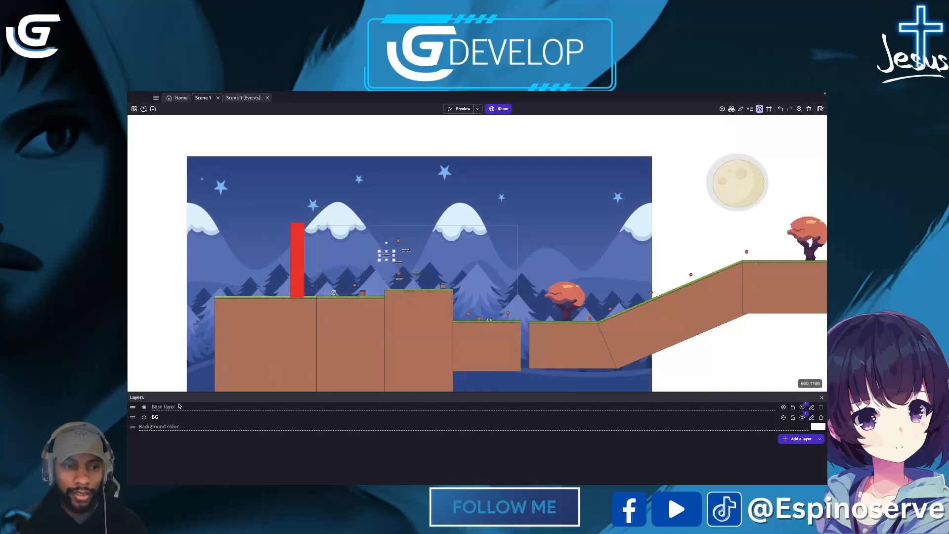
{"action": "left_click", "coordinate": [801, 439]}
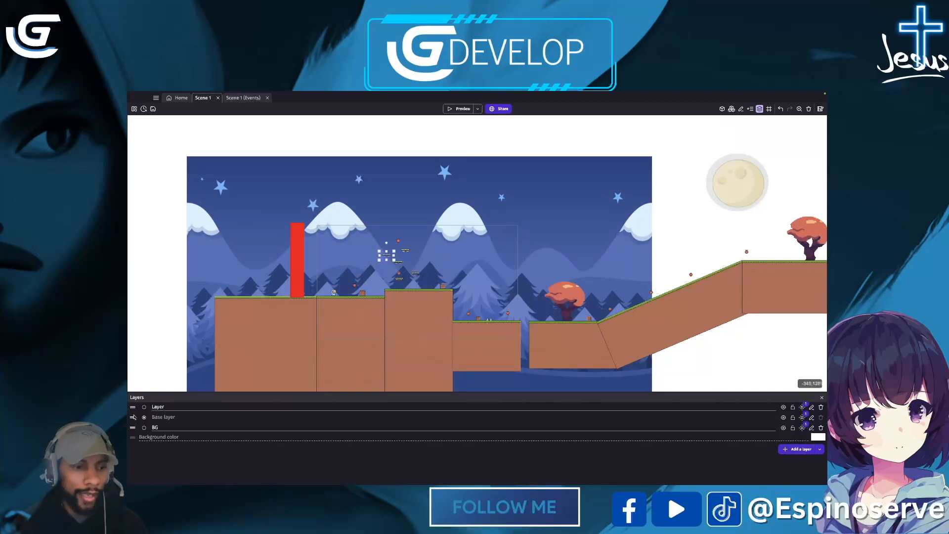
{"action": "left_click_drag", "start_coordinate": [172, 406], "coordinate": [151, 409]}
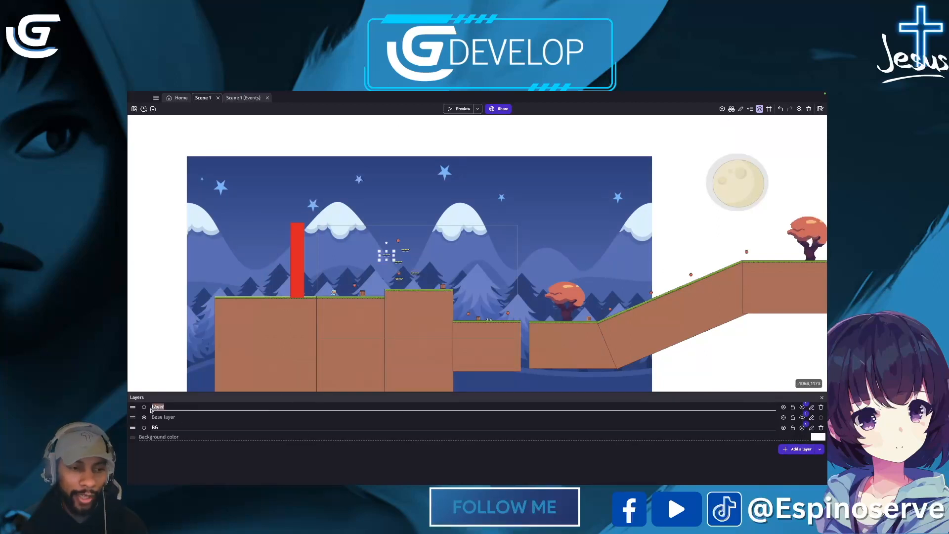
{"action": "type", "text": "UI"}
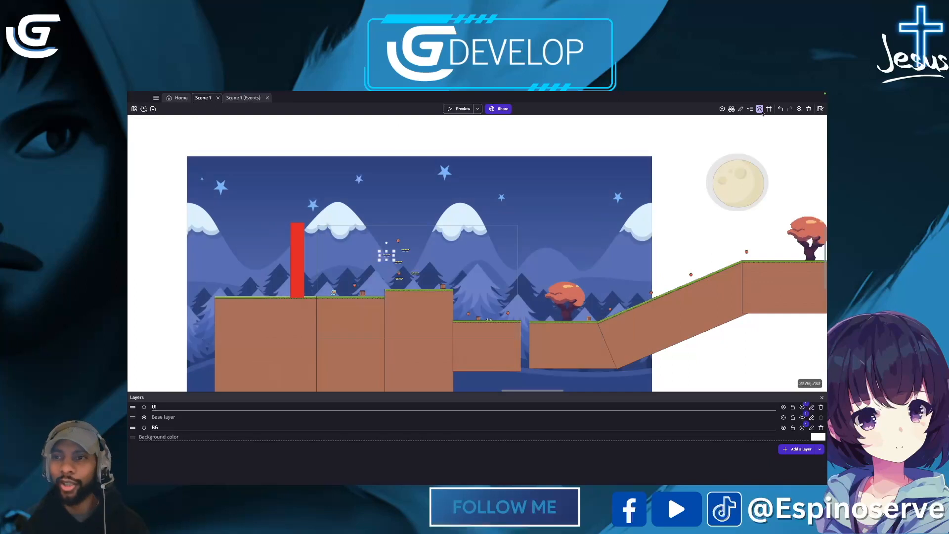
Create a new Text object from scratch in the scene objects and name it Score
{"action": "left_click", "coordinate": [734, 109]}
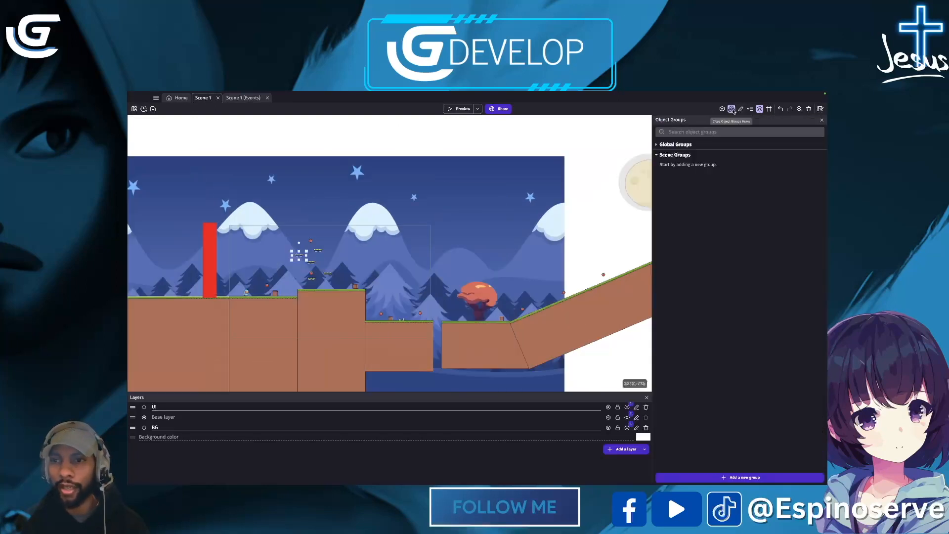
{"action": "left_click", "coordinate": [732, 110]}
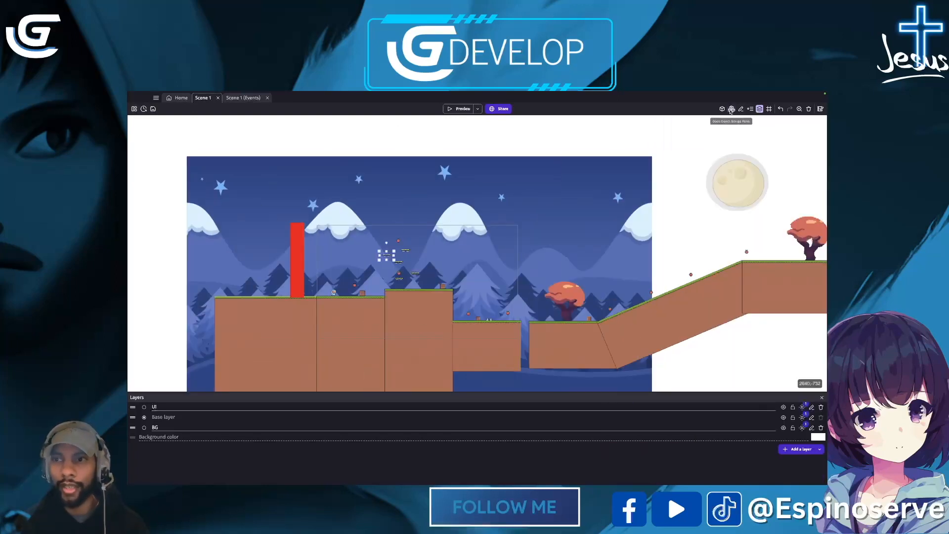
{"action": "left_click", "coordinate": [722, 109]}
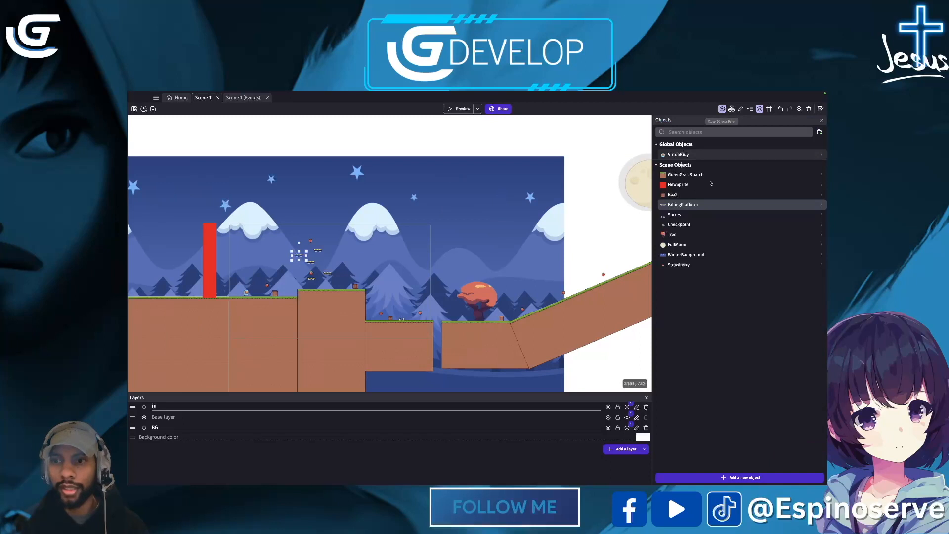
{"action": "left_click", "coordinate": [742, 477]}
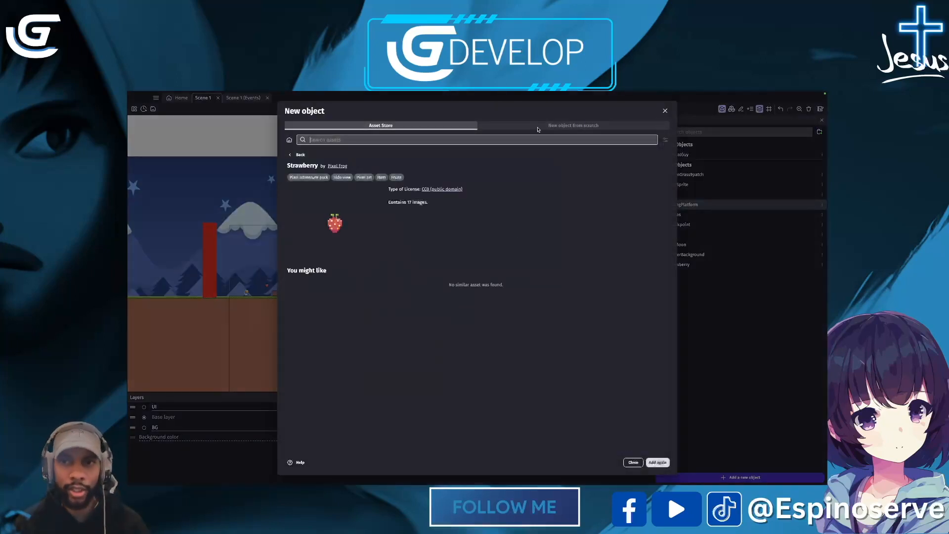
{"action": "left_click", "coordinate": [562, 127]}
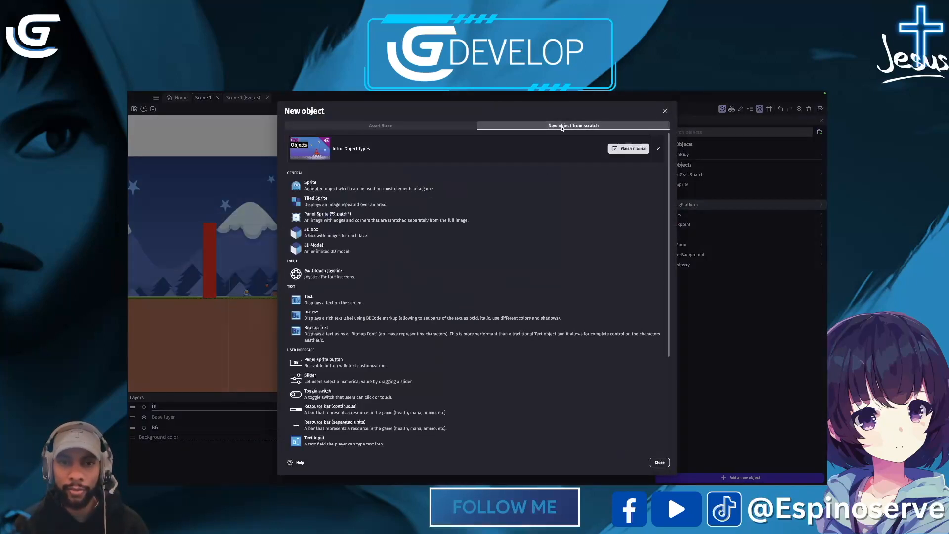
{"action": "left_click", "coordinate": [325, 303]}
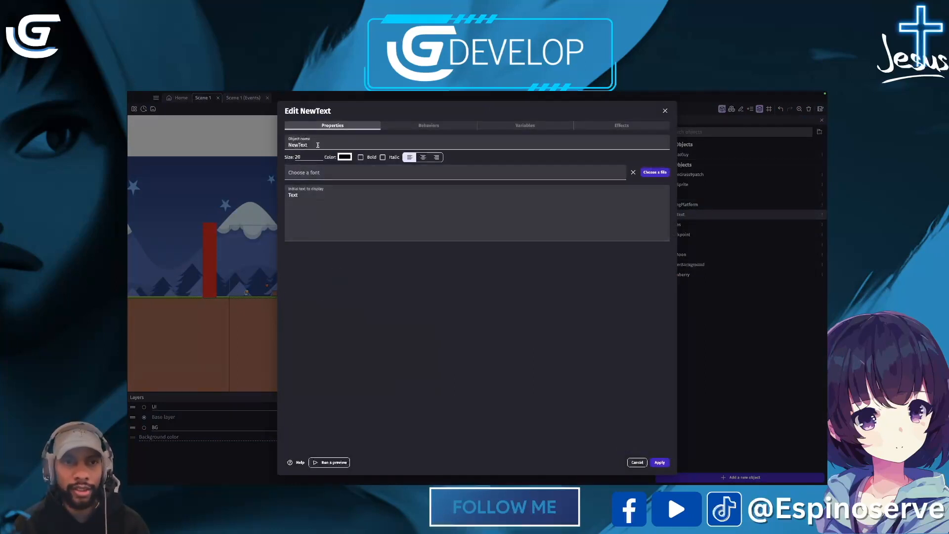
{"action": "left_click_drag", "start_coordinate": [319, 144], "coordinate": [288, 145]}
{"action": "type", "text": "Score"}
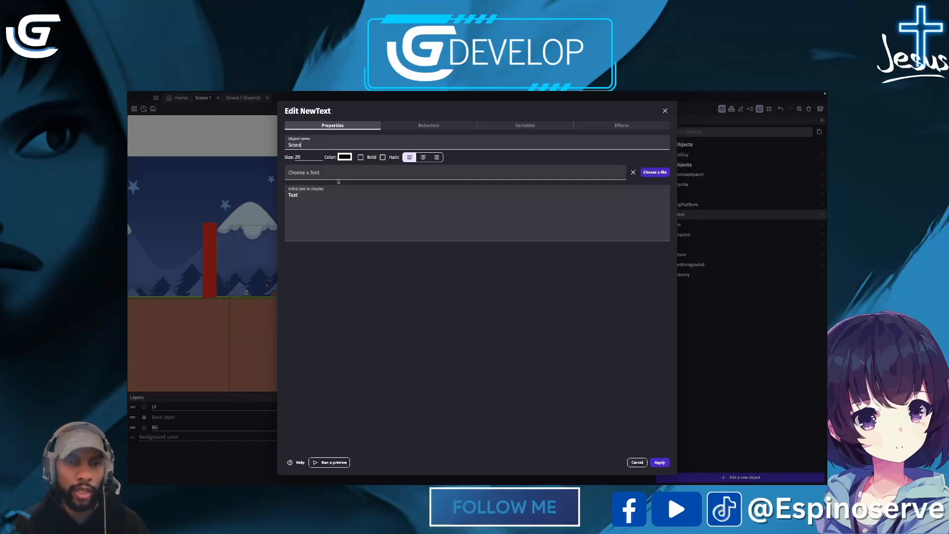
Replace the Score object's initial display text with "Score:"
{"action": "left_click", "coordinate": [338, 174]}
{"action": "left_click", "coordinate": [318, 198]}
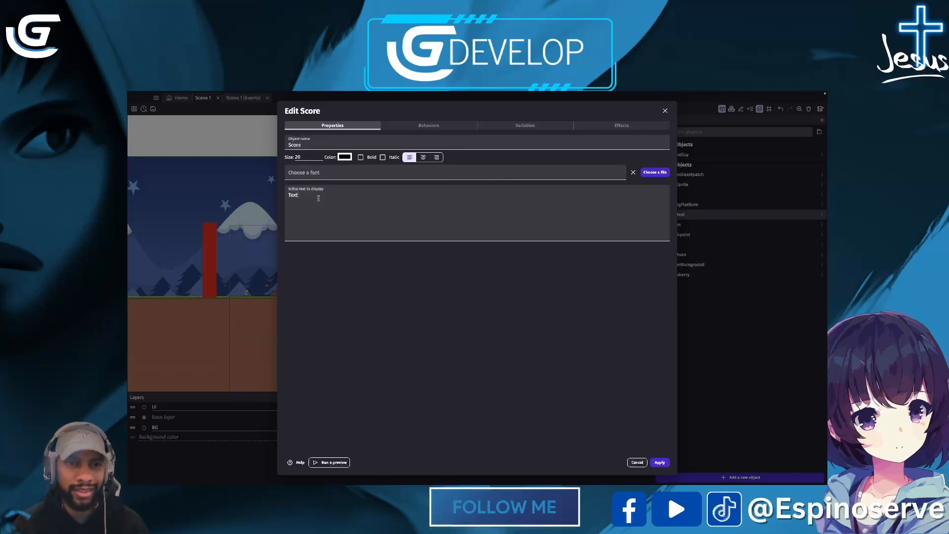
{"action": "left_click_drag", "start_coordinate": [318, 198], "coordinate": [278, 197]}
{"action": "type", "text": "Score:"}
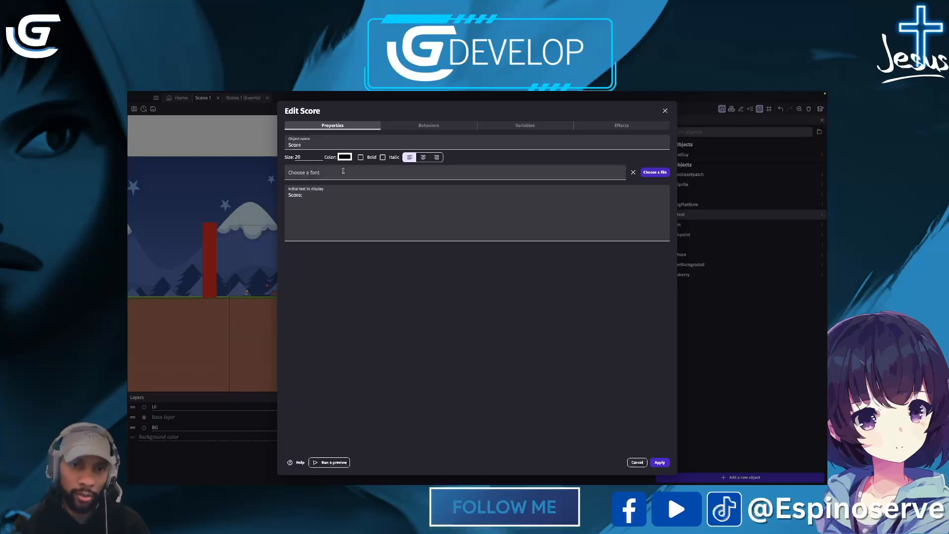
Set the Score text's color to white and its size to 50, and apply the object's settings
{"action": "left_click", "coordinate": [345, 158]}
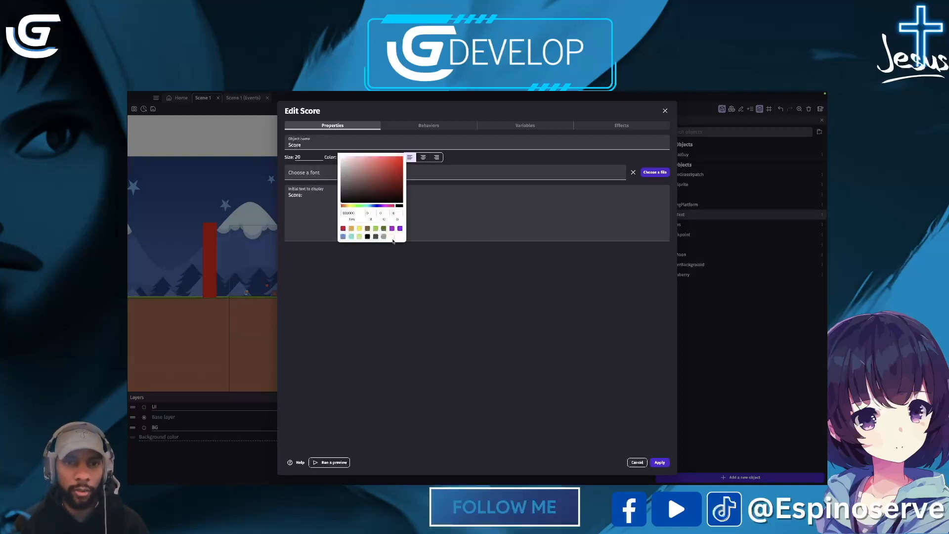
{"action": "left_click", "coordinate": [392, 238]}
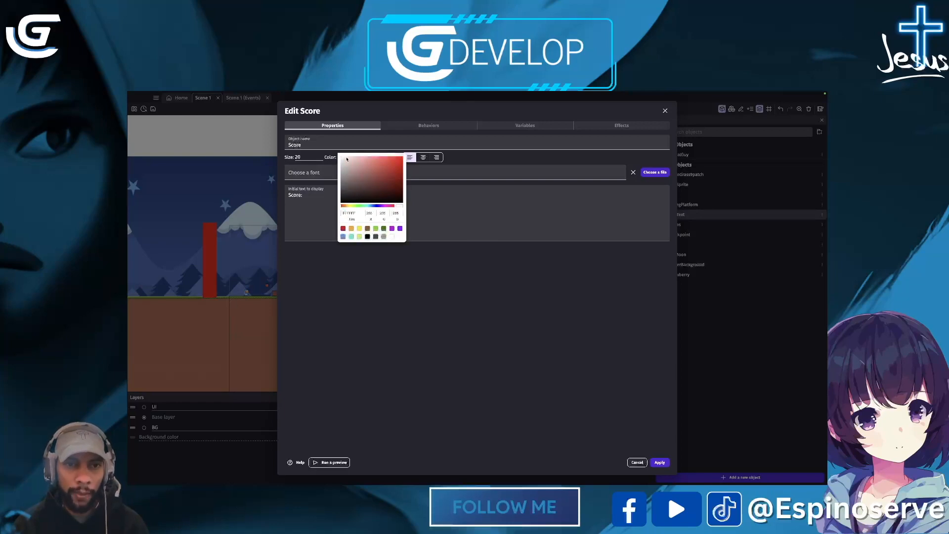
{"action": "left_click", "coordinate": [314, 159]}
{"action": "double_click", "coordinate": [296, 158]}
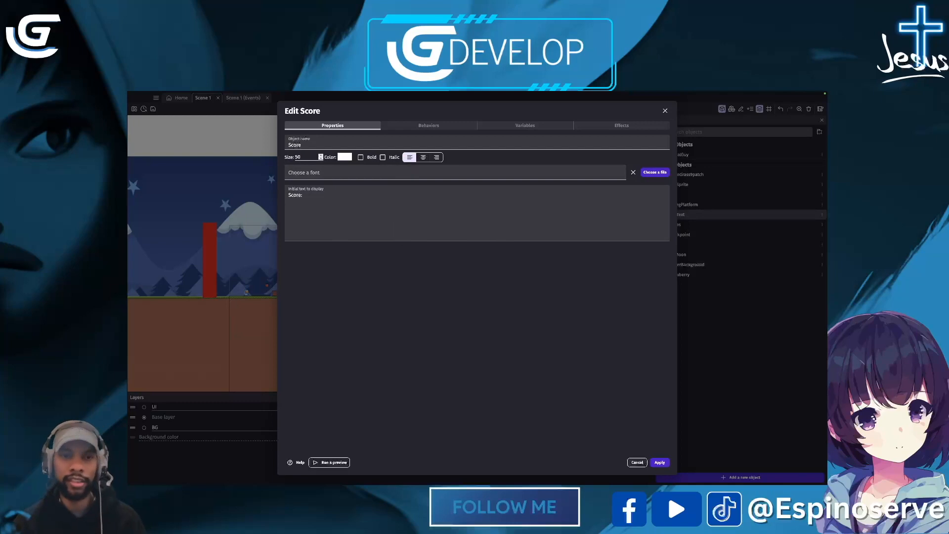
{"action": "left_click", "coordinate": [342, 328]}
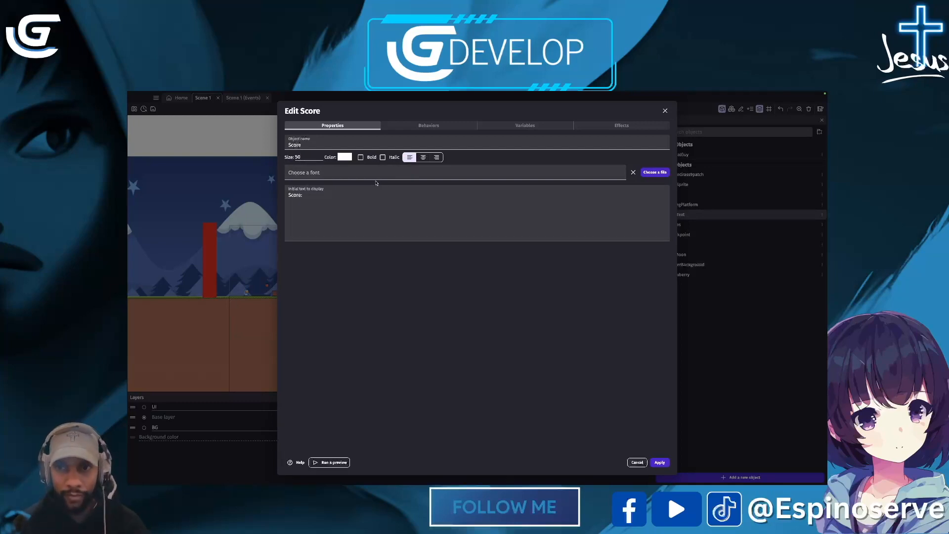
{"action": "left_click", "coordinate": [661, 463]}
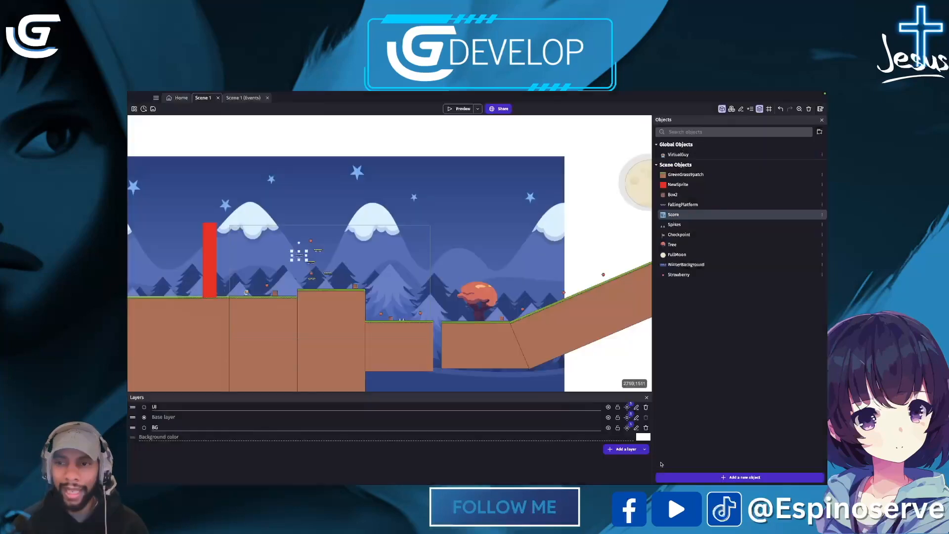
Place the Score text in the upper-left corner of the game window frame at about X 19, Y 39, and assign it to the UI layer
{"action": "left_click_drag", "start_coordinate": [676, 215], "coordinate": [234, 235]}
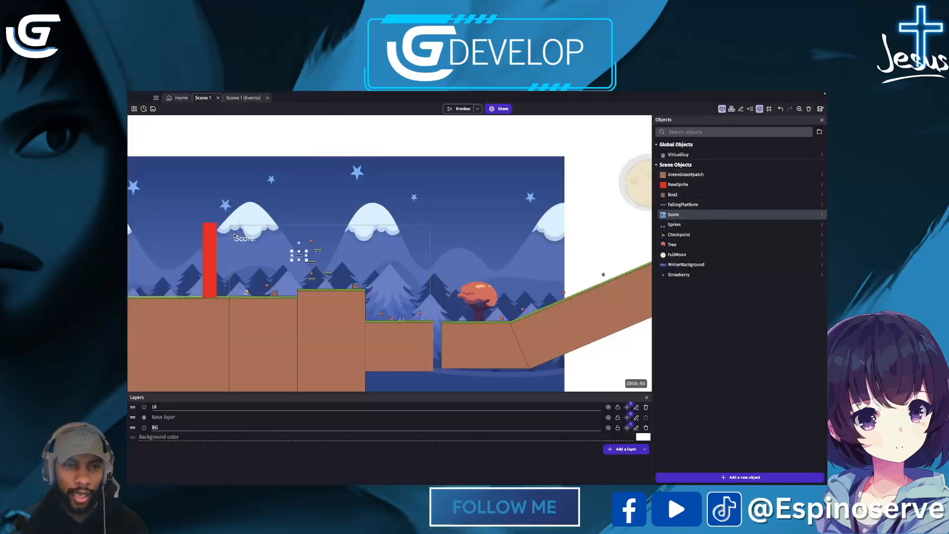
{"action": "left_click", "coordinate": [240, 238]}
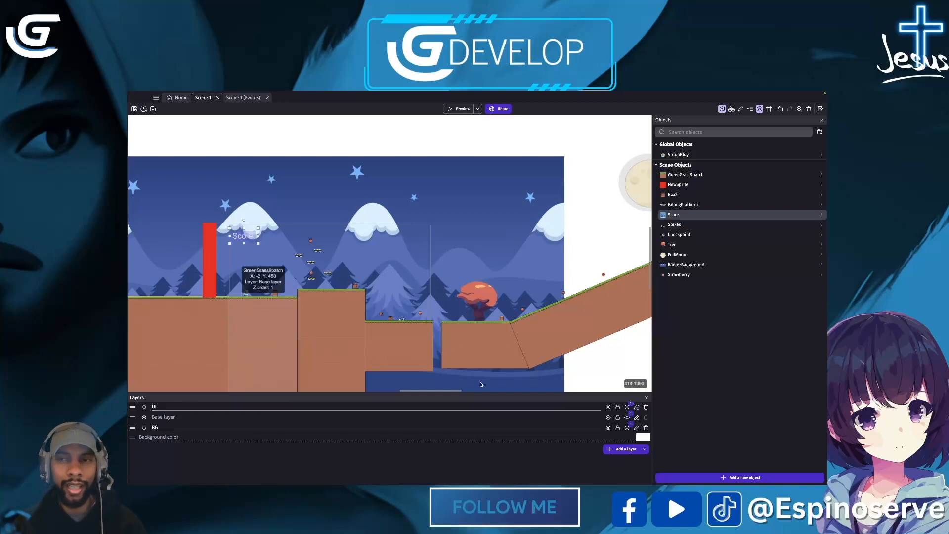
{"action": "left_click", "coordinate": [742, 110]}
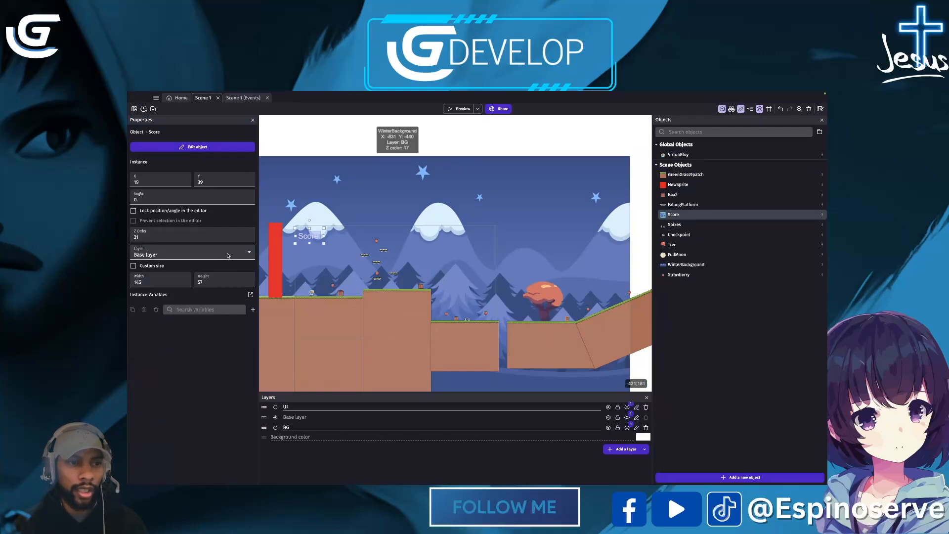
{"action": "left_click", "coordinate": [165, 254]}
{"action": "left_click", "coordinate": [161, 260]}
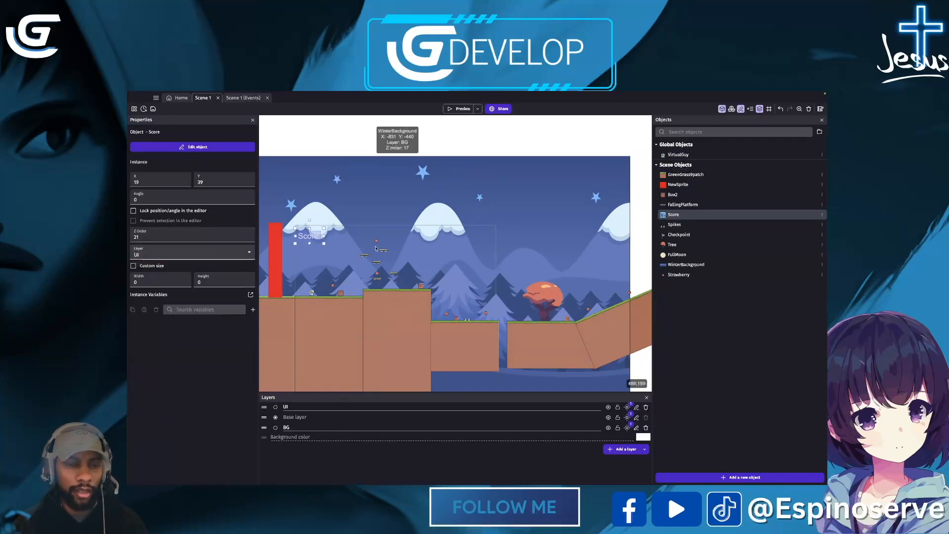
{"action": "left_click", "coordinate": [317, 239]}
{"action": "left_click", "coordinate": [317, 240]}
{"action": "left_click", "coordinate": [193, 253]}
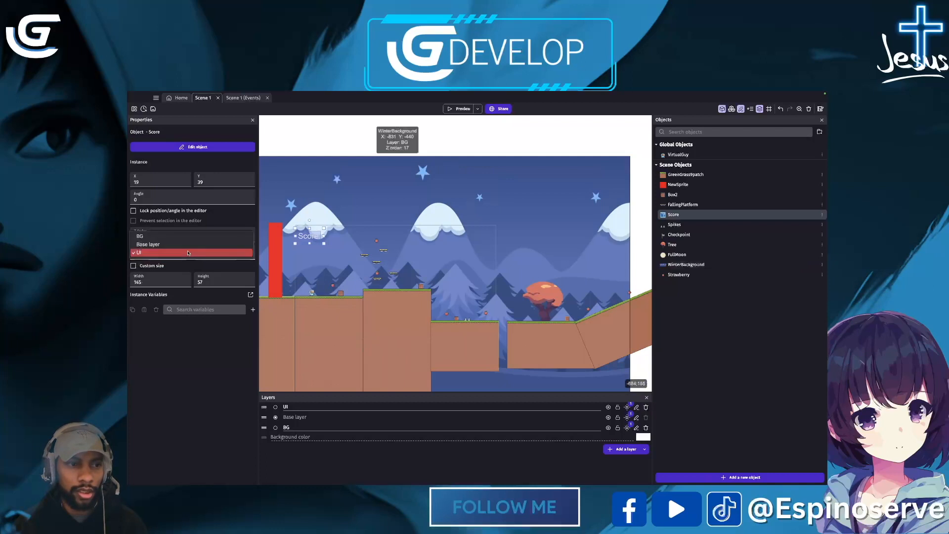
{"action": "left_click", "coordinate": [161, 252]}
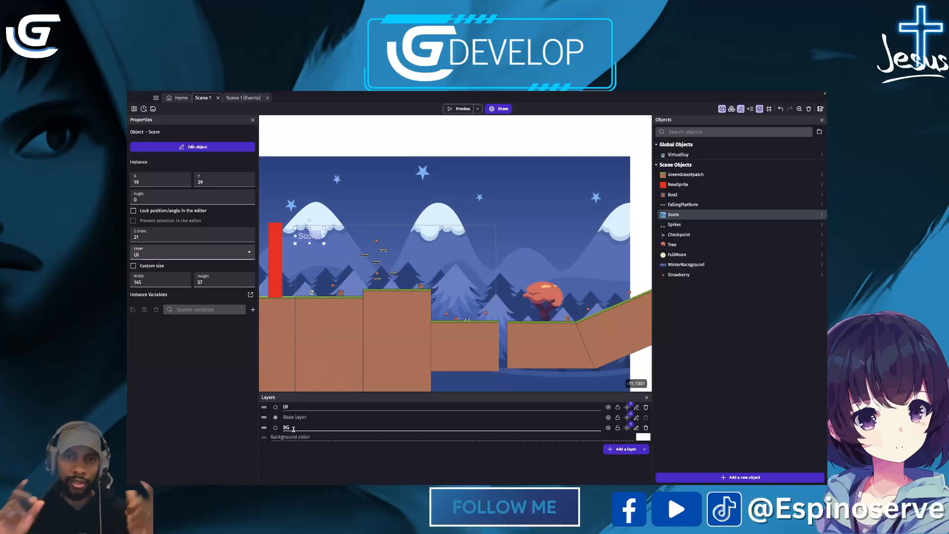
Preview the game, run and jump through the level to check the Score text's on-screen placement, and close the preview
{"action": "left_click", "coordinate": [461, 109]}
{"action": "key", "text": "Right"}
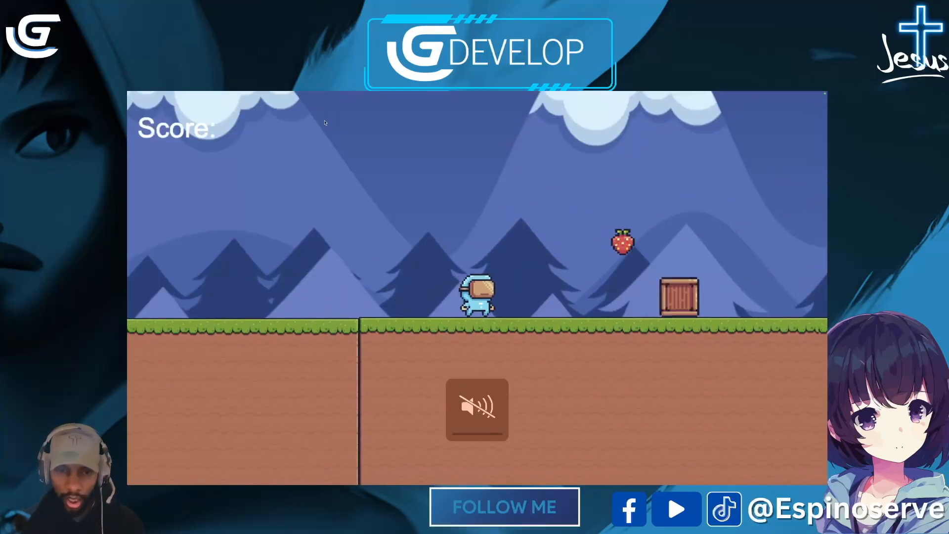
{"action": "key", "text": "Right"}
{"action": "key", "text": "space"}
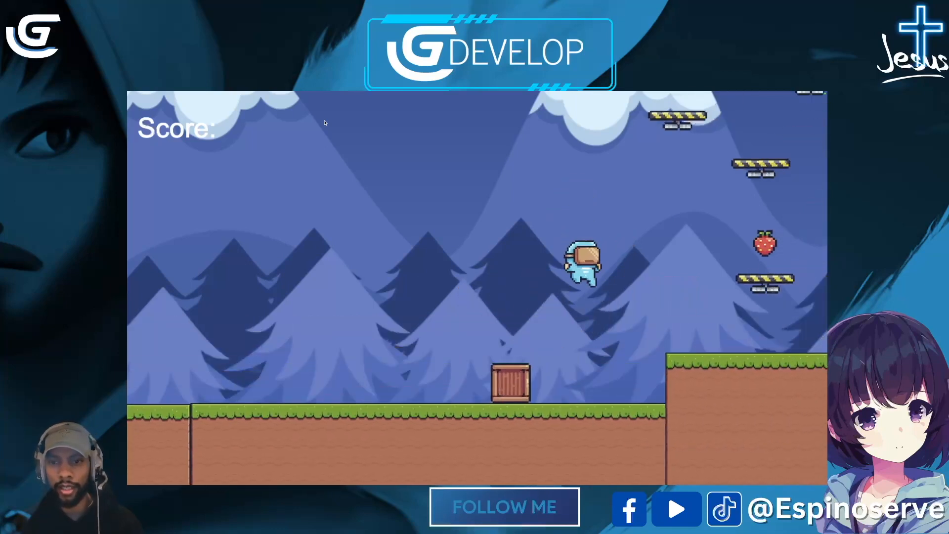
{"action": "key", "text": "space"}
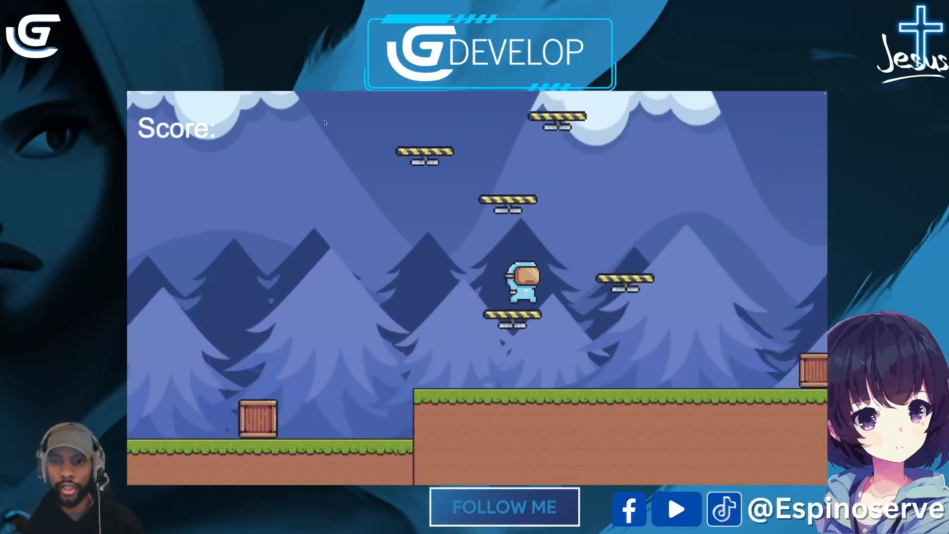
{"action": "key", "text": "Left"}
{"action": "key", "text": "space"}
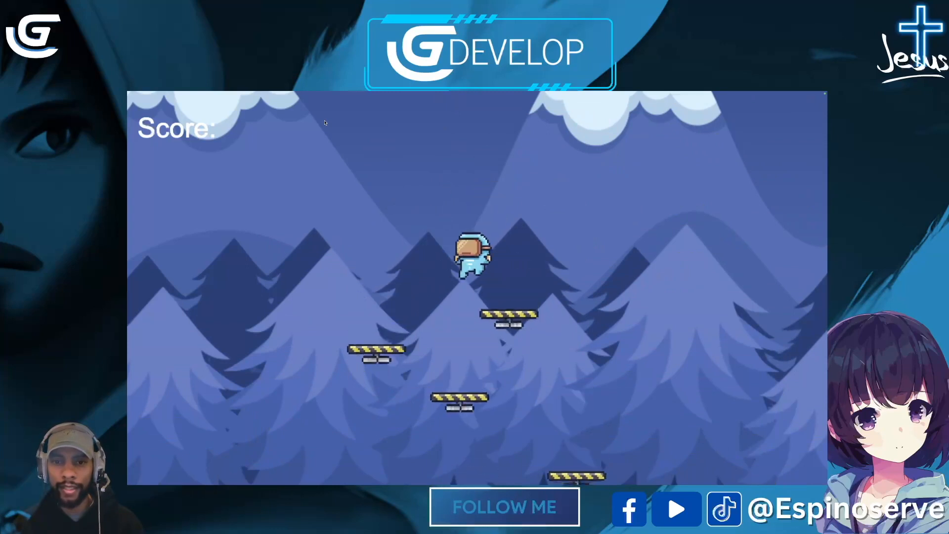
{"action": "key", "text": "Right"}
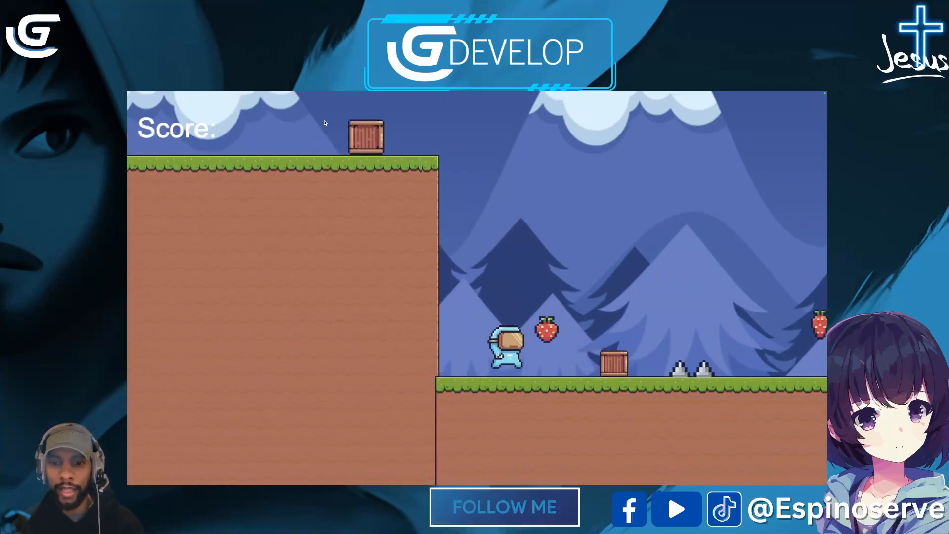
{"action": "key", "text": "space"}
{"action": "key", "text": "Right"}
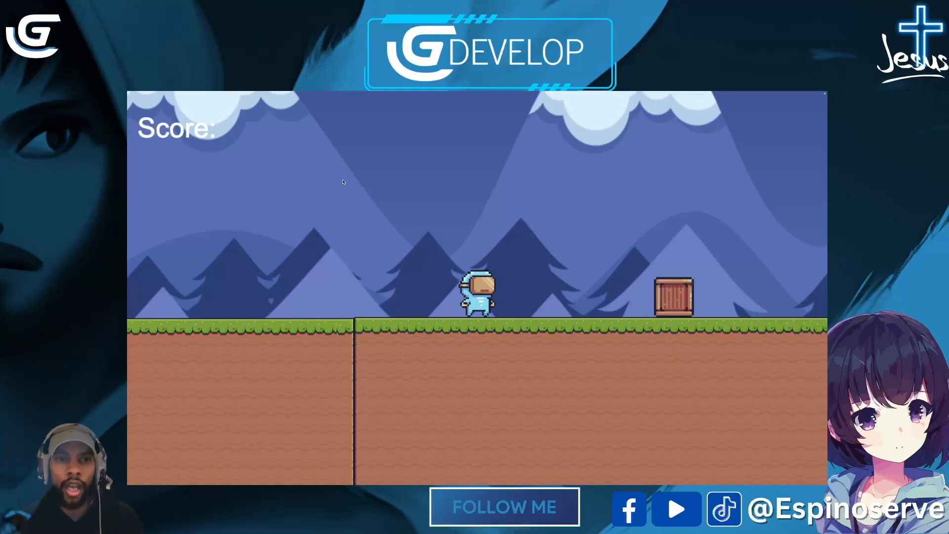
{"action": "mouse_move", "coordinate": [131, 93]}
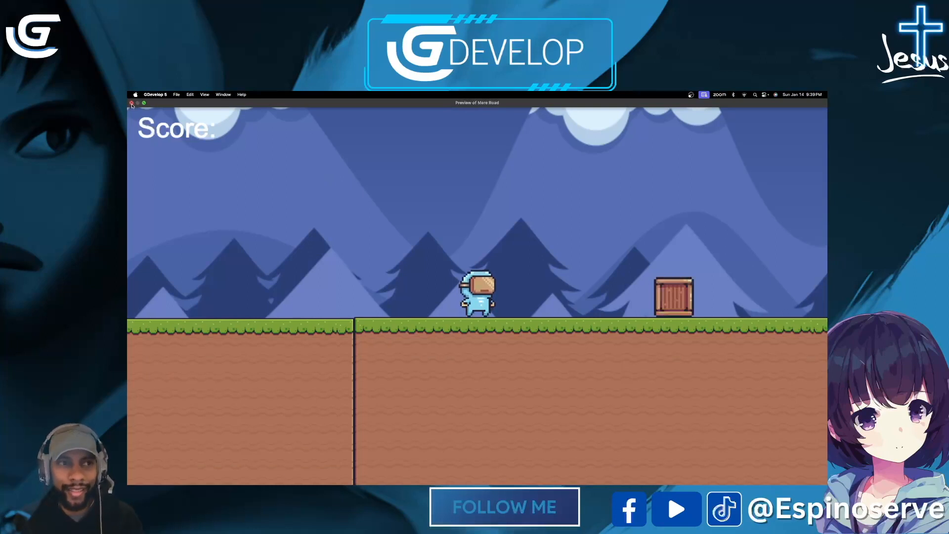
{"action": "left_click", "coordinate": [131, 103]}
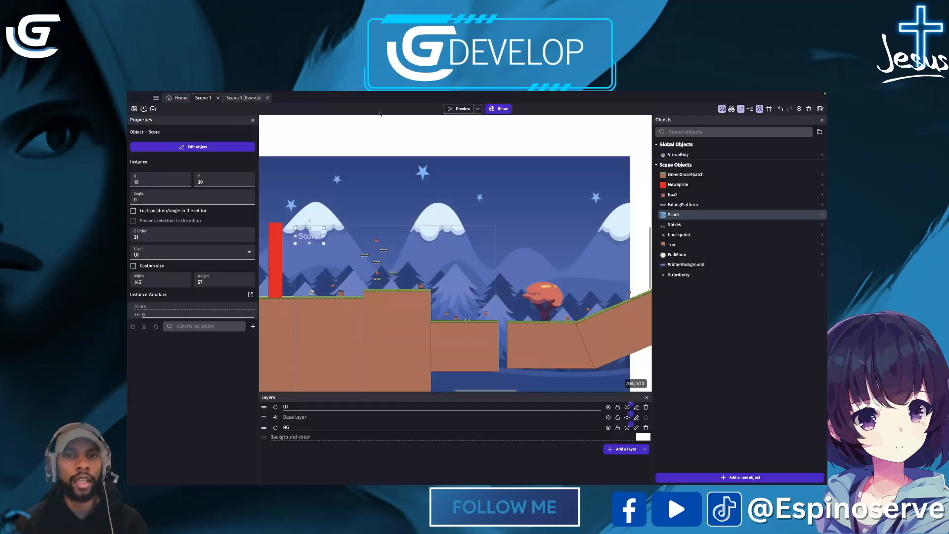
Add a global variable named Score of type Number to the project and apply it
{"action": "left_click", "coordinate": [133, 109]}
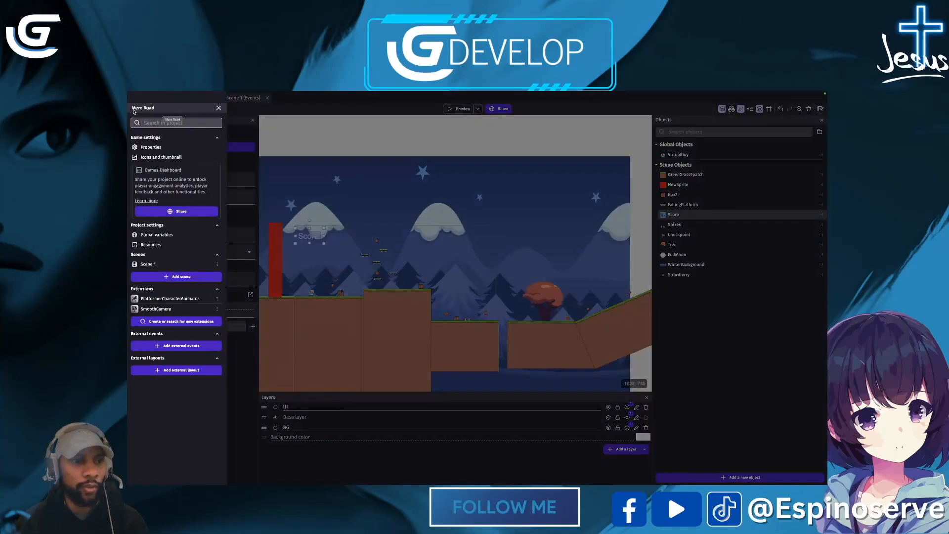
{"action": "left_click", "coordinate": [157, 234]}
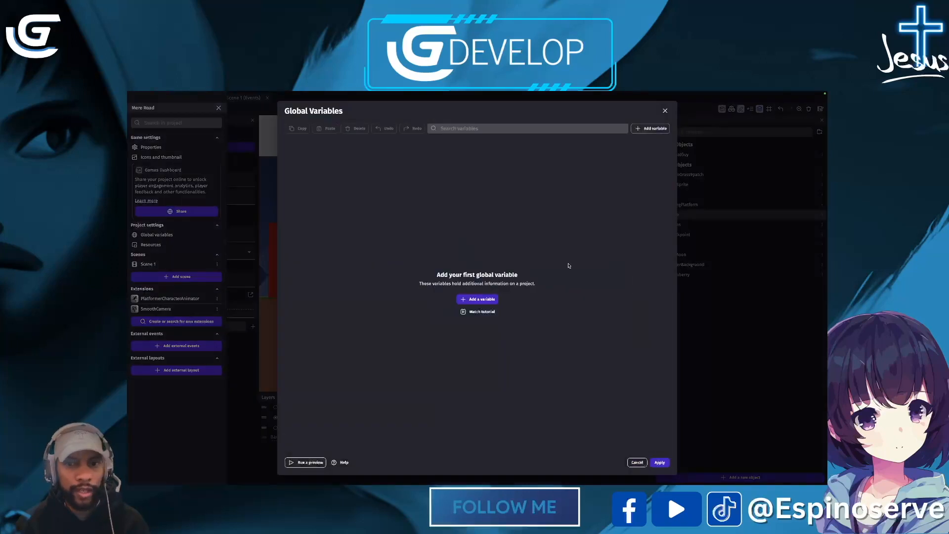
{"action": "left_click", "coordinate": [481, 299]}
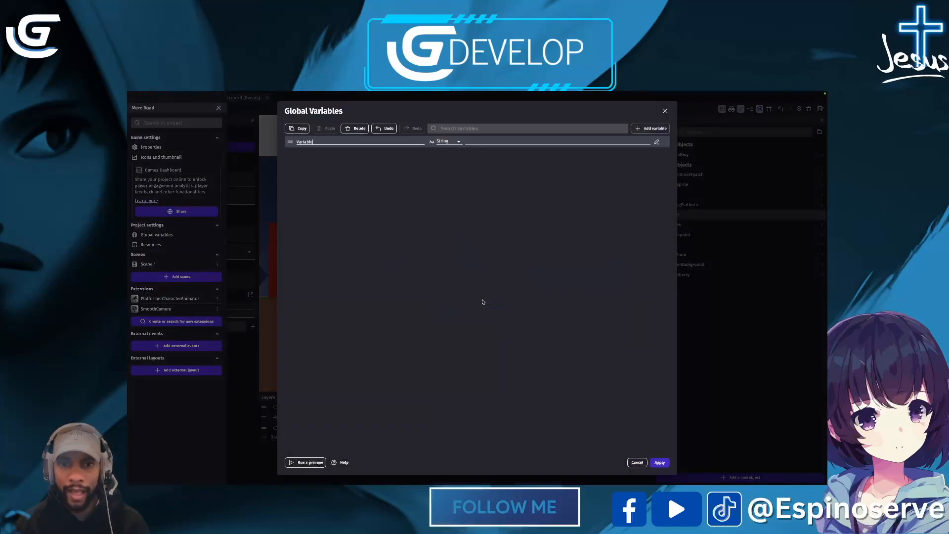
{"action": "double_click", "coordinate": [307, 141]}
{"action": "type", "text": "s"}
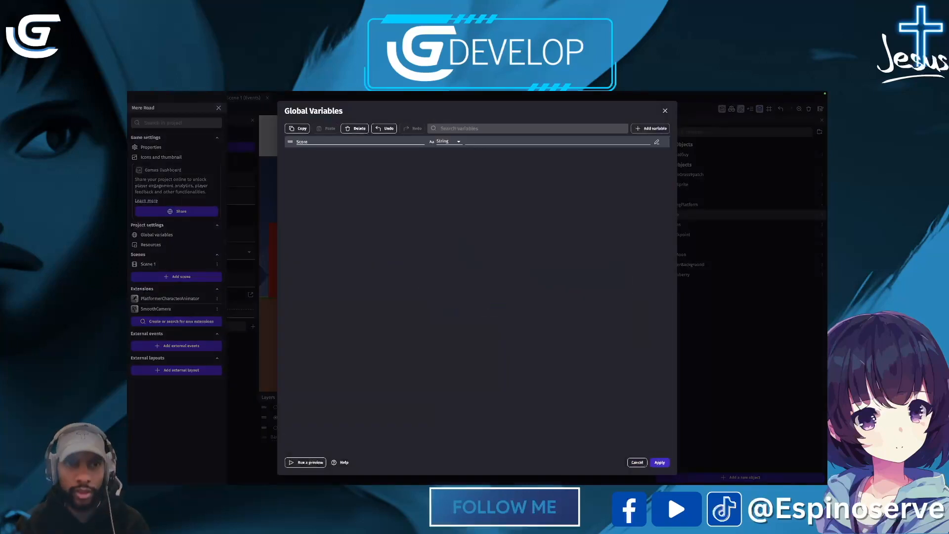
{"action": "left_click", "coordinate": [447, 141]}
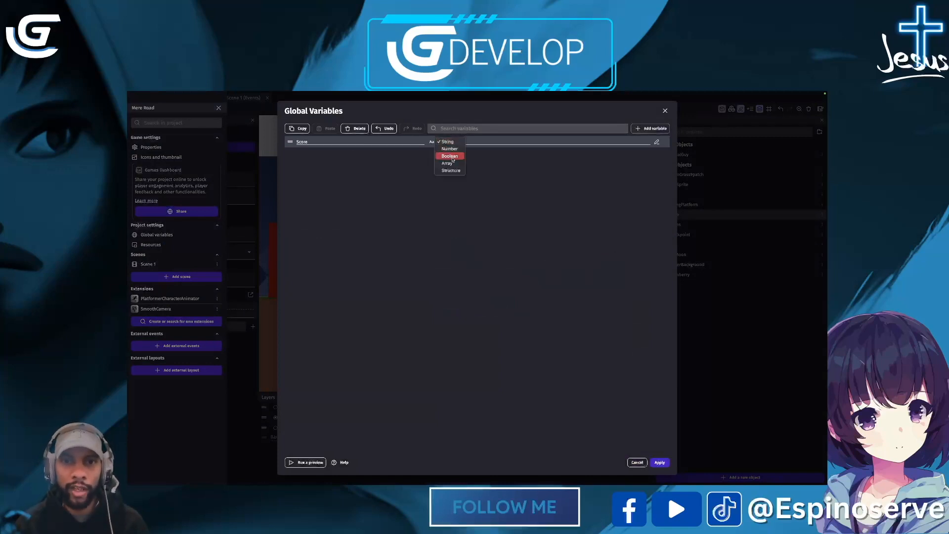
{"action": "left_click", "coordinate": [449, 149]}
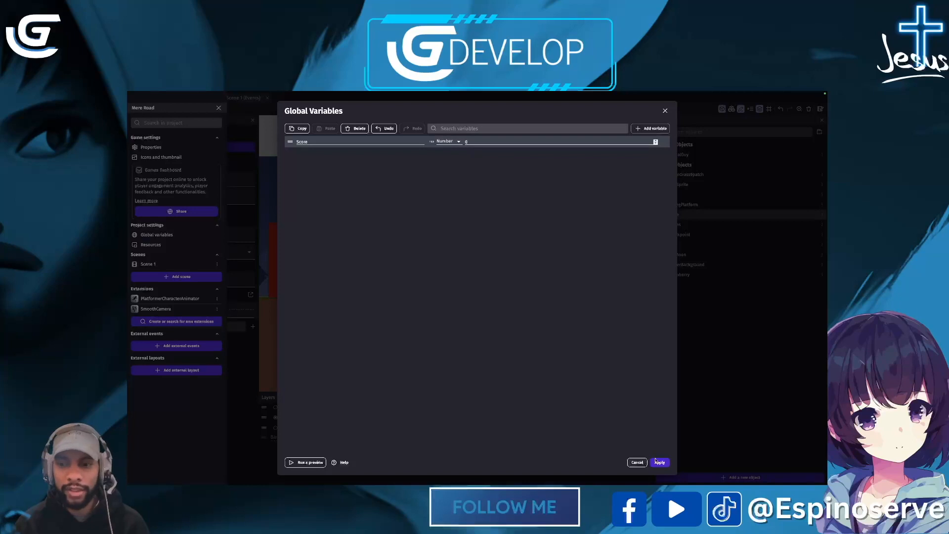
{"action": "left_click", "coordinate": [658, 462]}
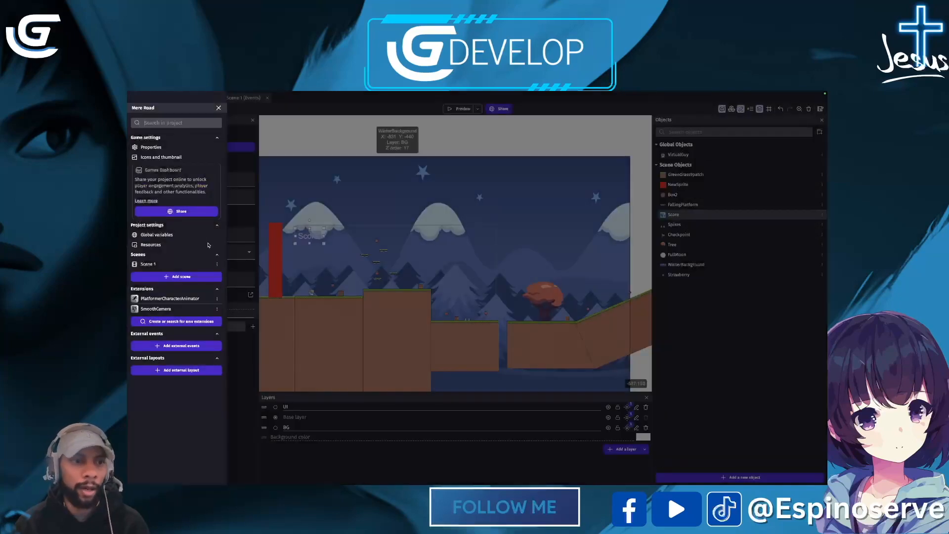
Review the project's global variables, apply the list, and return to the scene
{"action": "left_click", "coordinate": [174, 236]}
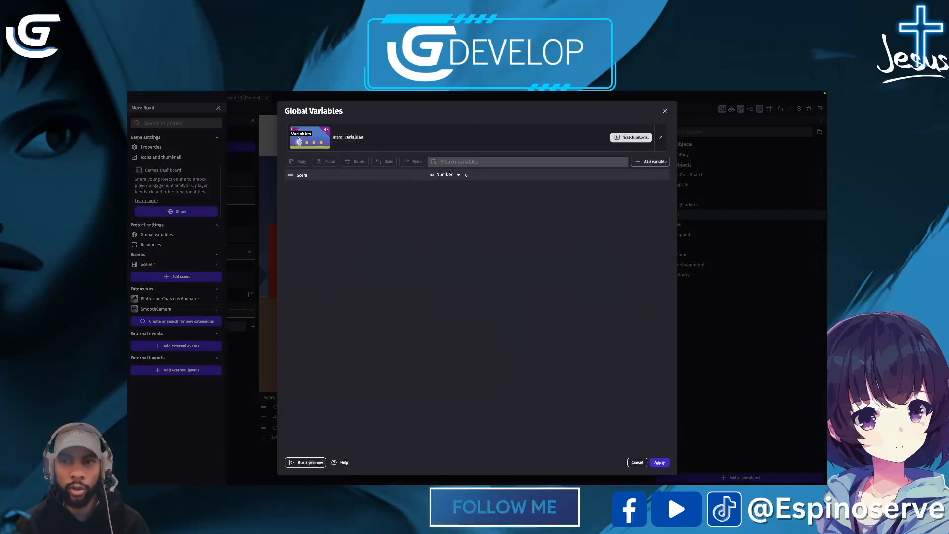
{"action": "left_click", "coordinate": [659, 463]}
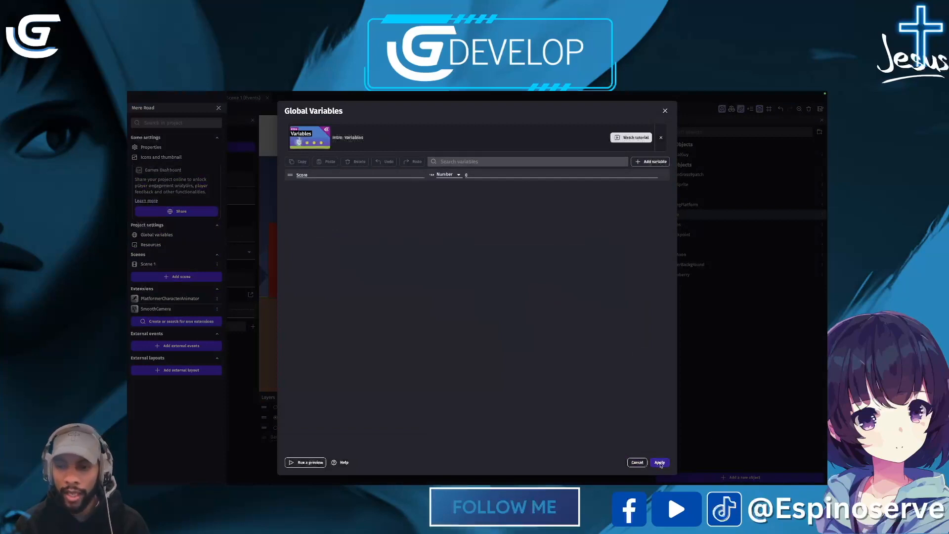
{"action": "left_click", "coordinate": [408, 138]}
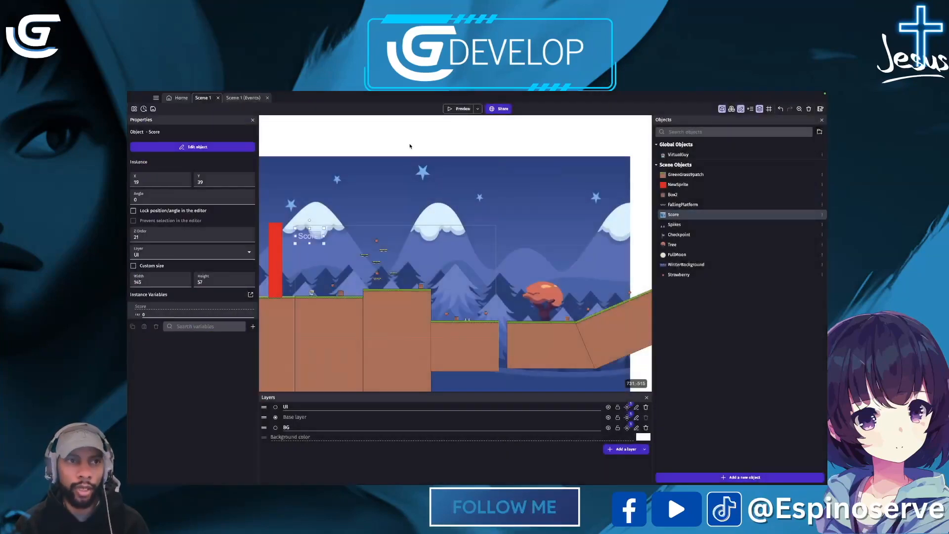
Add a global Change number variable action to the VirtualGuy and Strawberry collision event in the Scene 1 events
{"action": "left_click", "coordinate": [242, 98]}
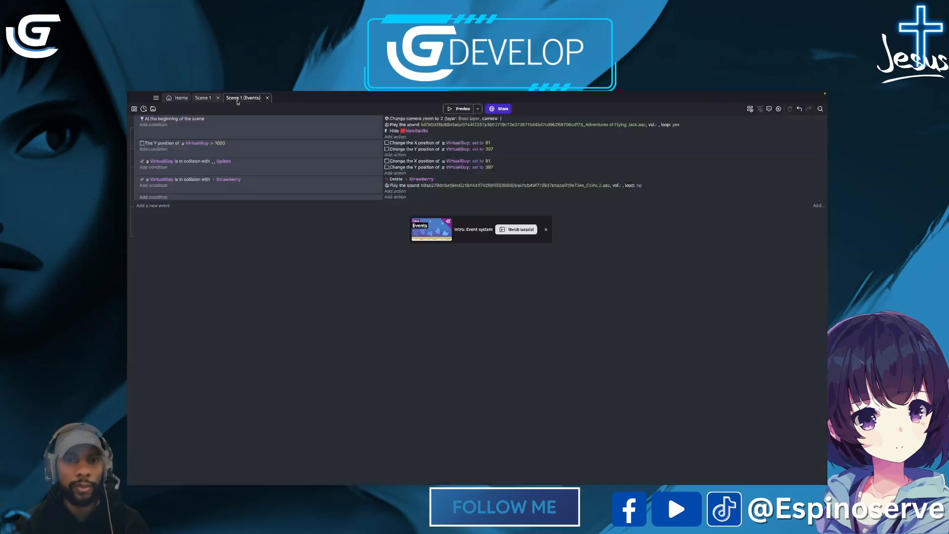
{"action": "left_click", "coordinate": [401, 193]}
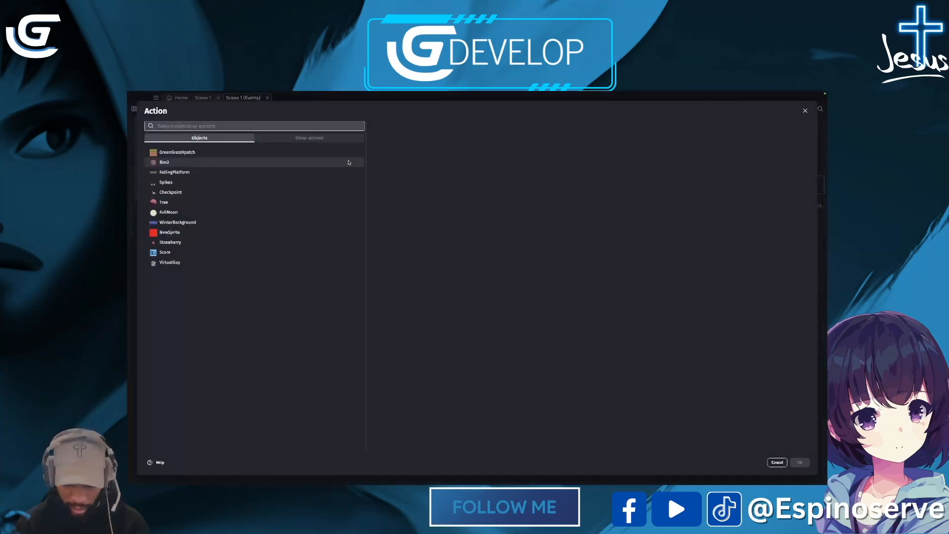
{"action": "type", "text": "gl"}
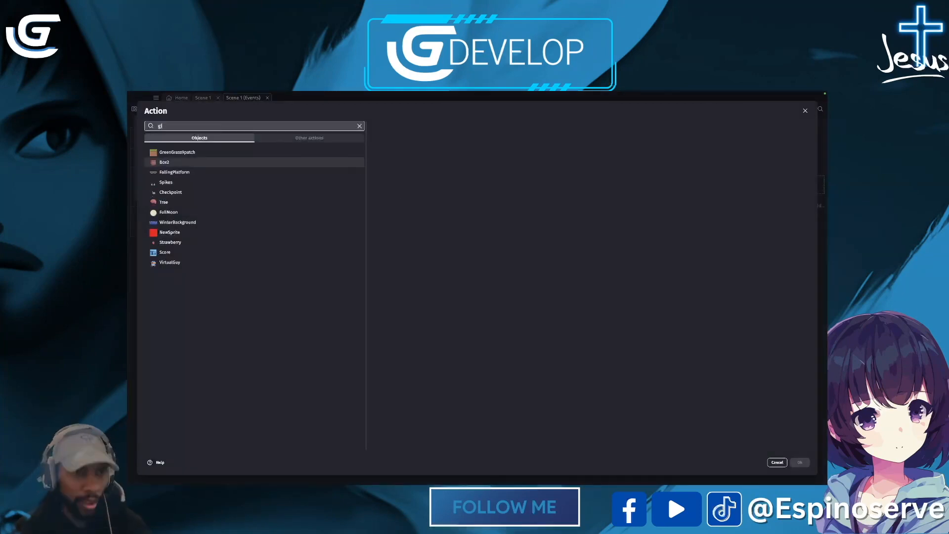
{"action": "type", "text": "oca"}
{"action": "key", "text": "BackSpace"}
{"action": "key", "text": "BackSpace"}
{"action": "type", "text": "b"}
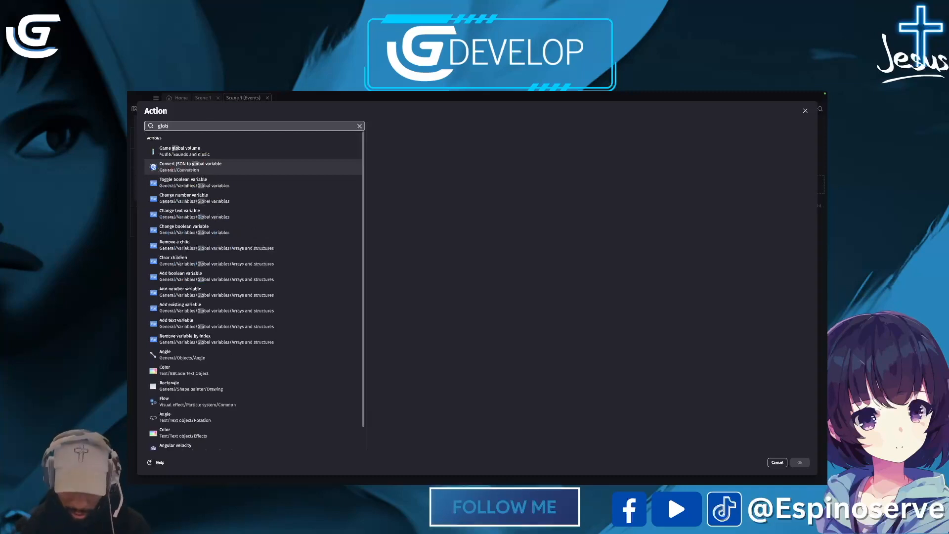
{"action": "type", "text": "al"}
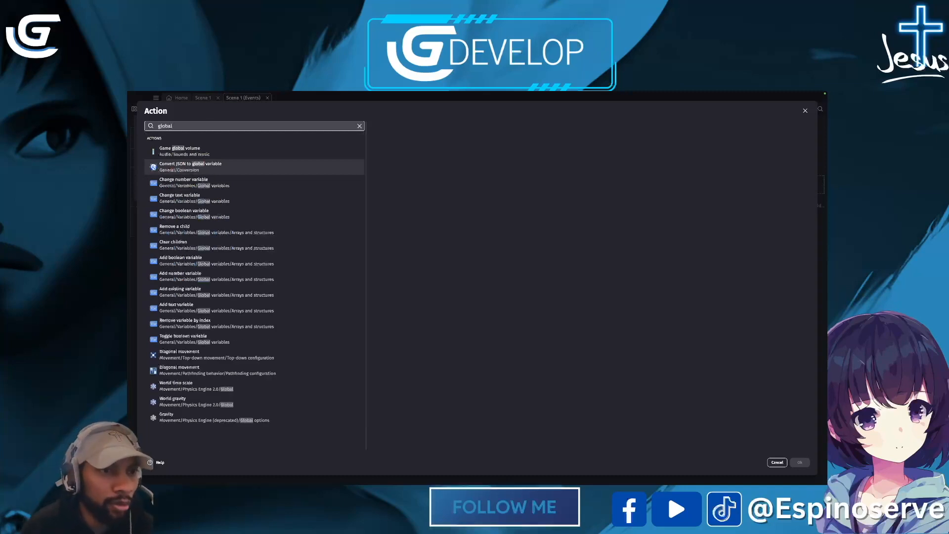
{"action": "left_click", "coordinate": [177, 183]}
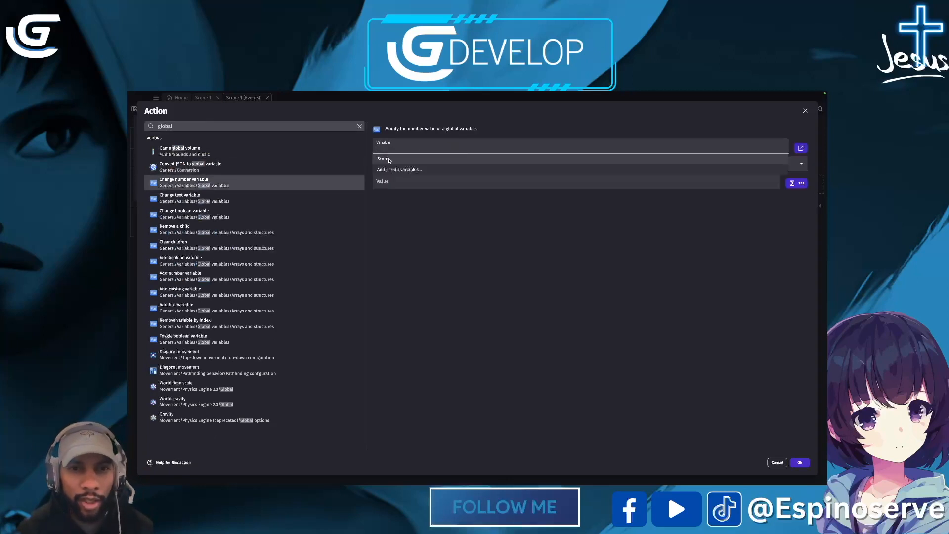
Set the action to add 1 to the global variable Score, and confirm it
{"action": "left_click", "coordinate": [384, 159]}
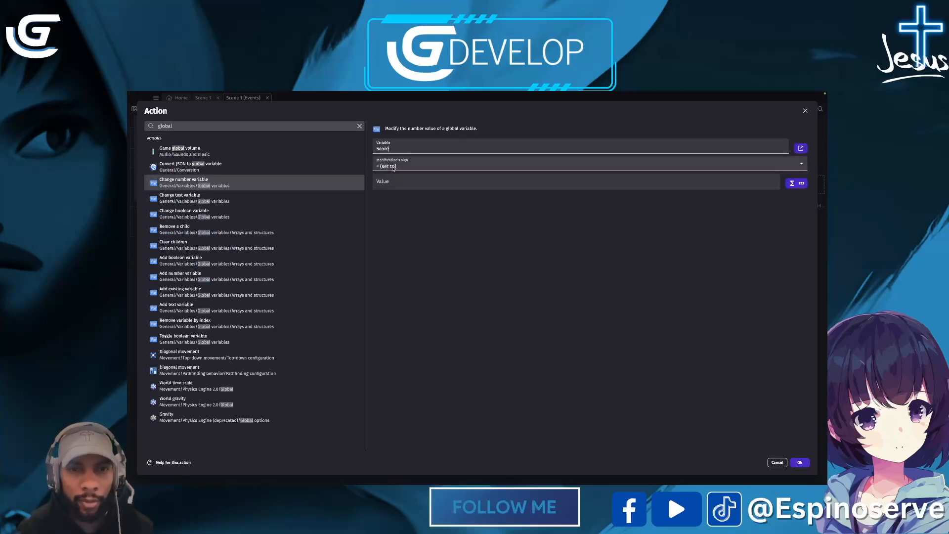
{"action": "left_click", "coordinate": [392, 168]}
{"action": "left_click", "coordinate": [391, 181]}
{"action": "left_click", "coordinate": [391, 183]}
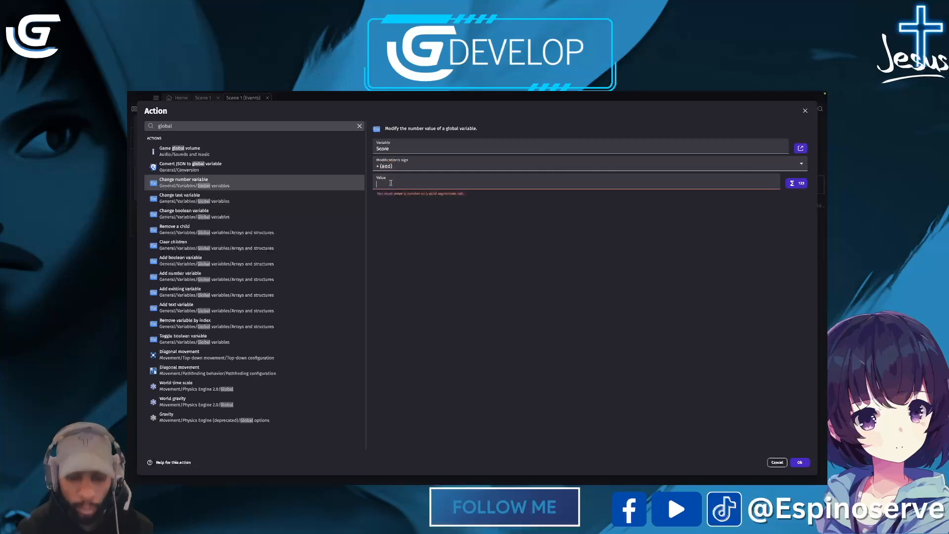
{"action": "type", "text": "1"}
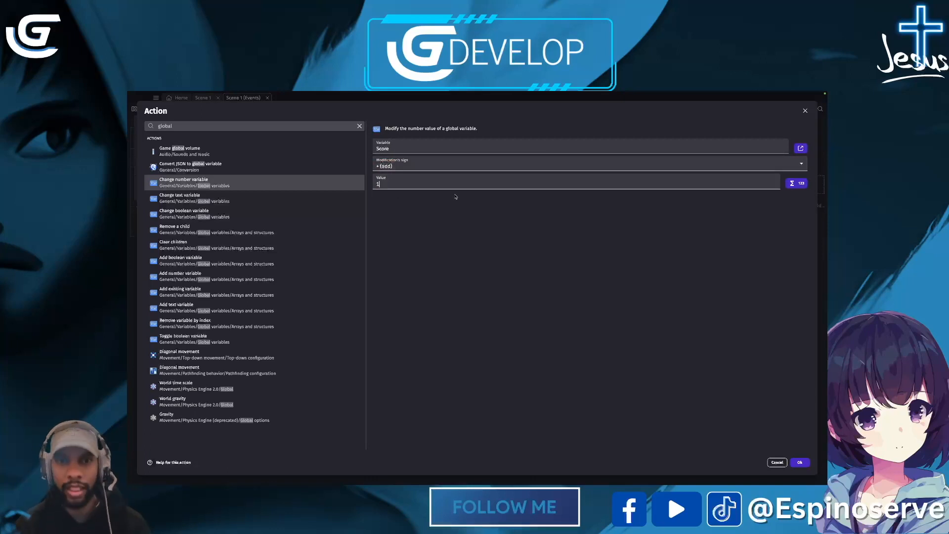
{"action": "left_click", "coordinate": [800, 462]}
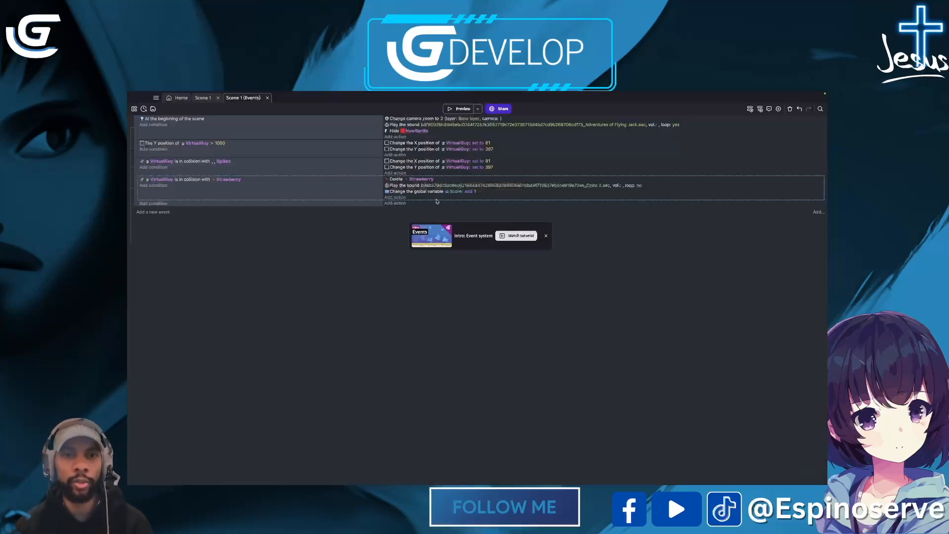
Add a Text action for the Score object to the strawberry collision event
{"action": "left_click", "coordinate": [395, 204]}
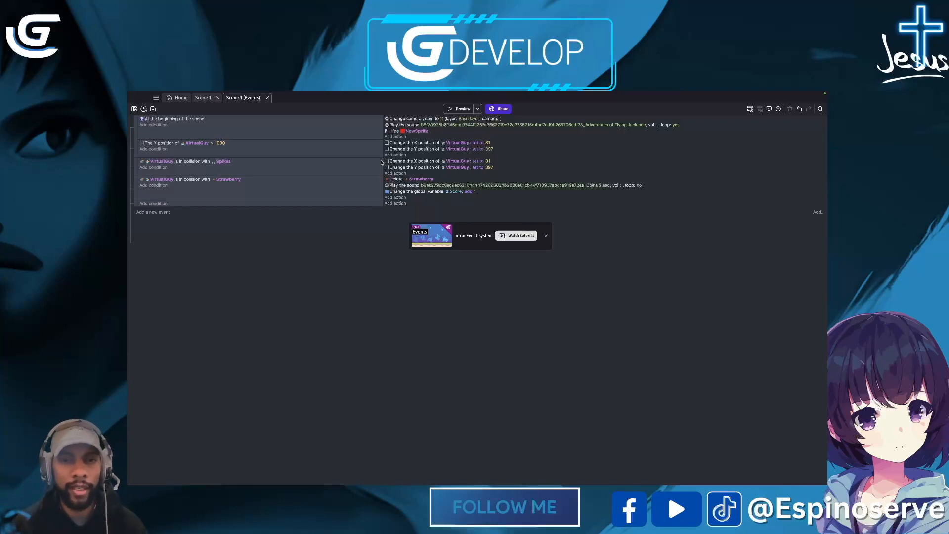
{"action": "left_click", "coordinate": [393, 199]}
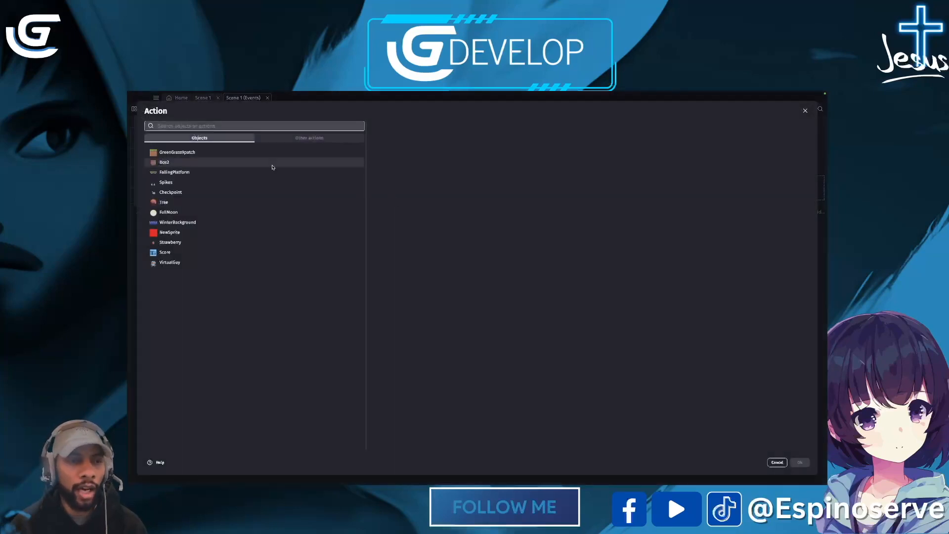
{"action": "left_click", "coordinate": [169, 253]}
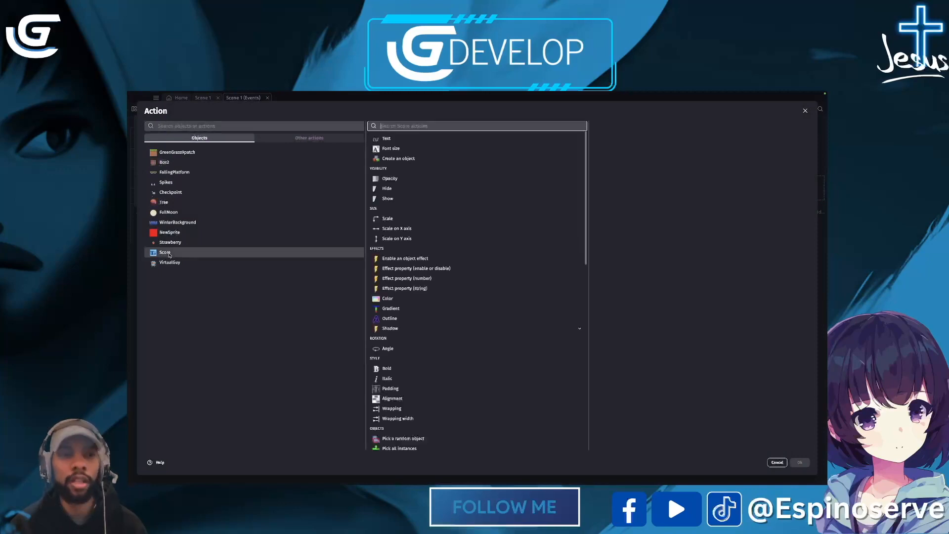
{"action": "left_click", "coordinate": [385, 140]}
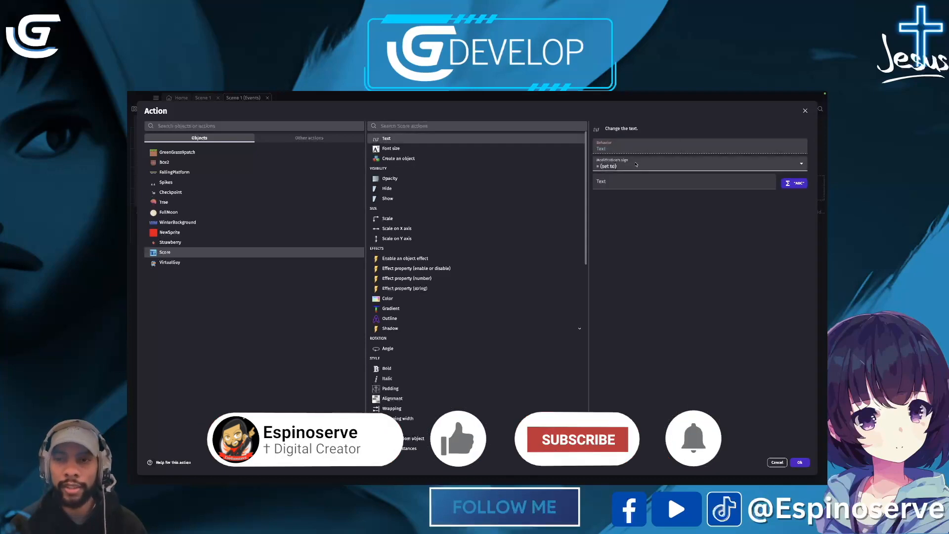
Use set to with the text expression "Score: " + ToString(GlobalVariable(Score)), and confirm the action
{"action": "left_click", "coordinate": [622, 167]}
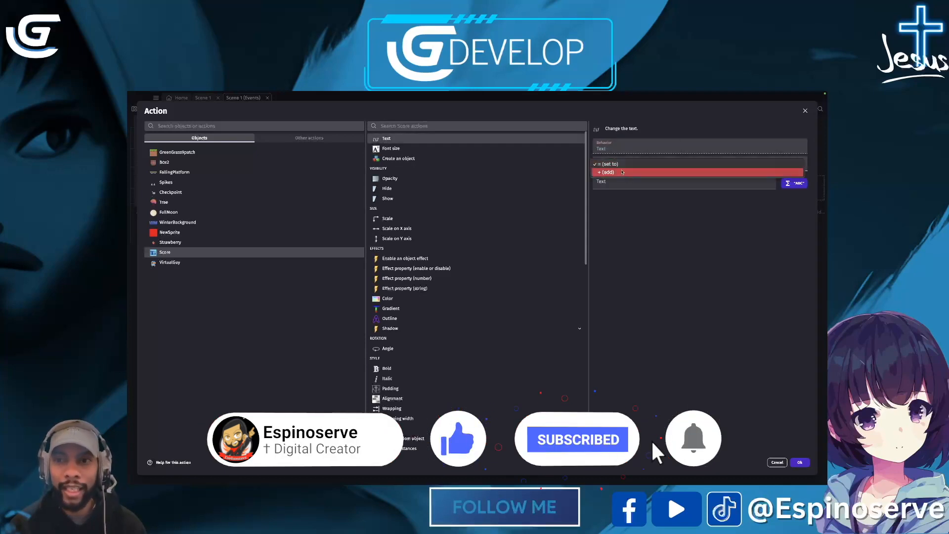
{"action": "left_click", "coordinate": [635, 186]}
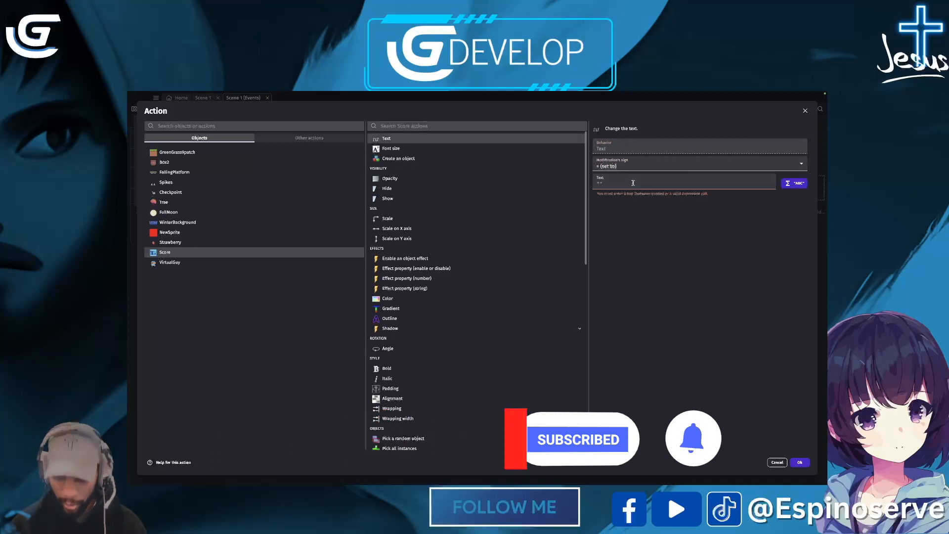
{"action": "type", "text": "\""}
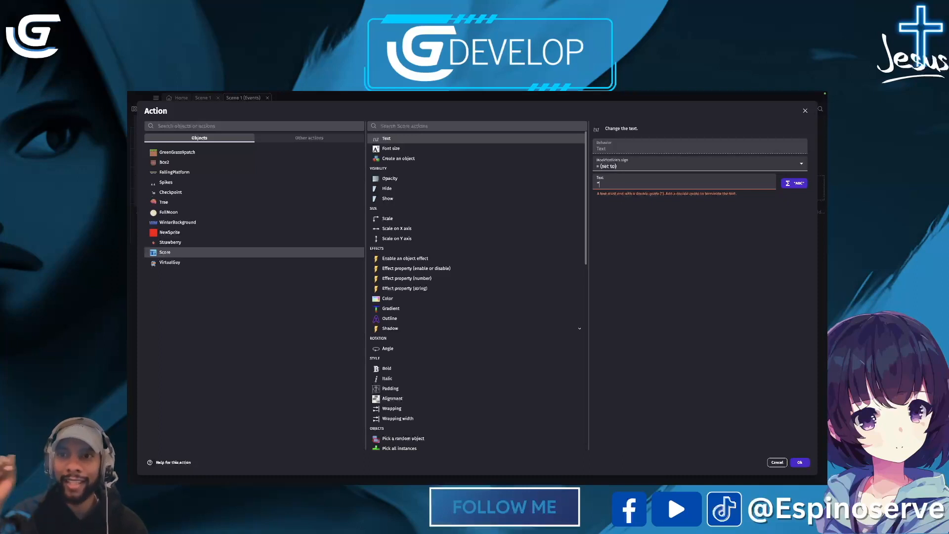
{"action": "type", "text": "Score:"}
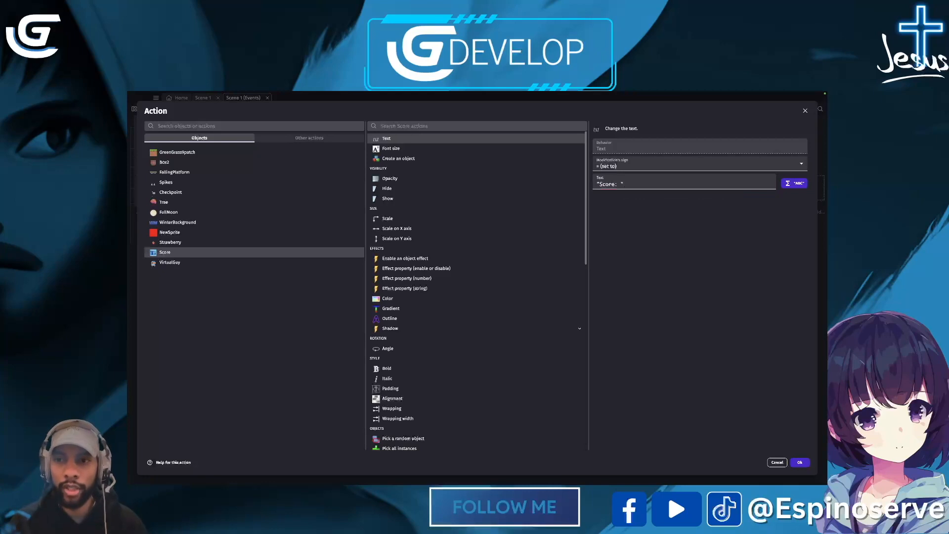
{"action": "type", "text": "+ "}
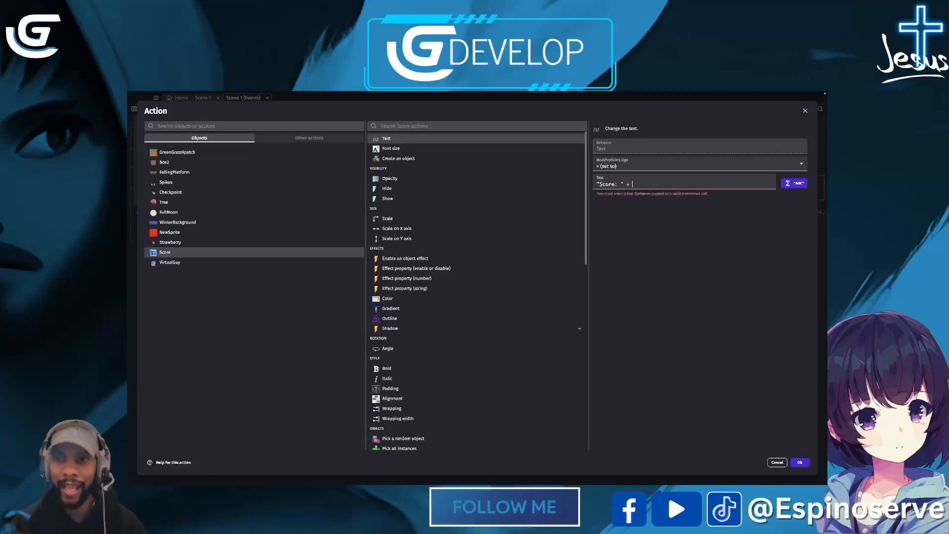
{"action": "type", "text": "g"}
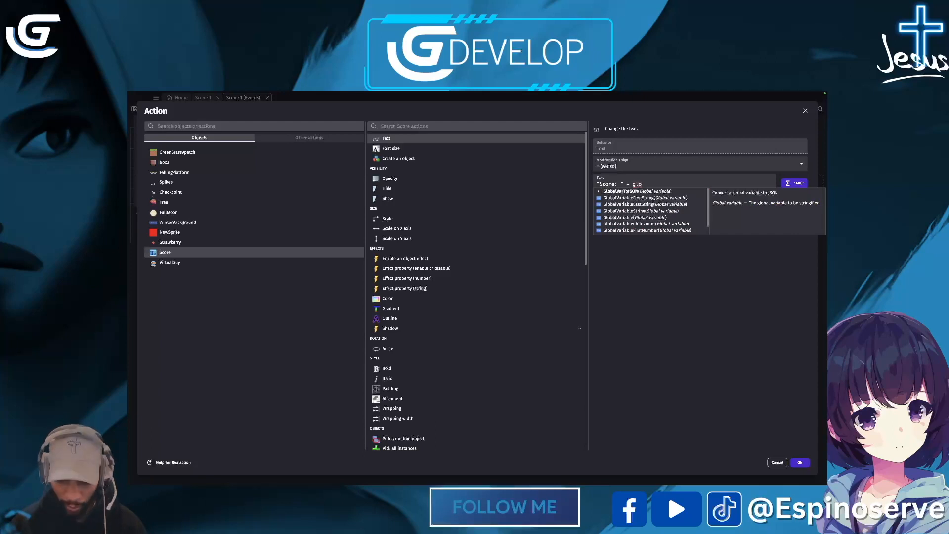
{"action": "type", "text": "lobal"}
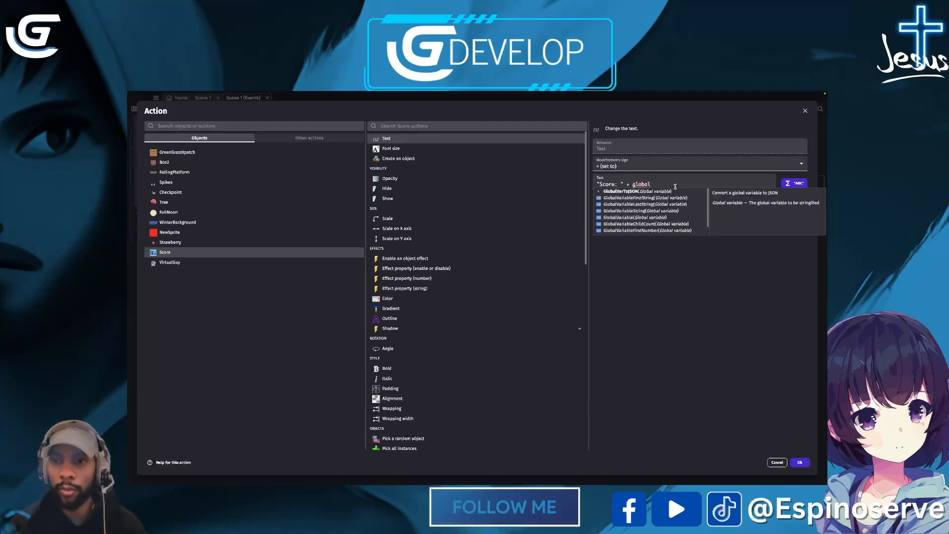
{"action": "left_click", "coordinate": [624, 219]}
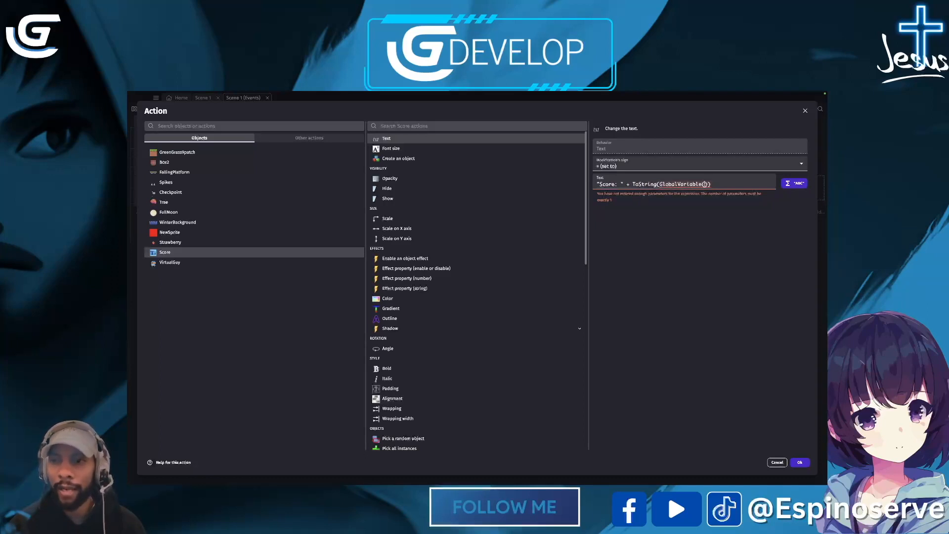
{"action": "type", "text": "Sco"}
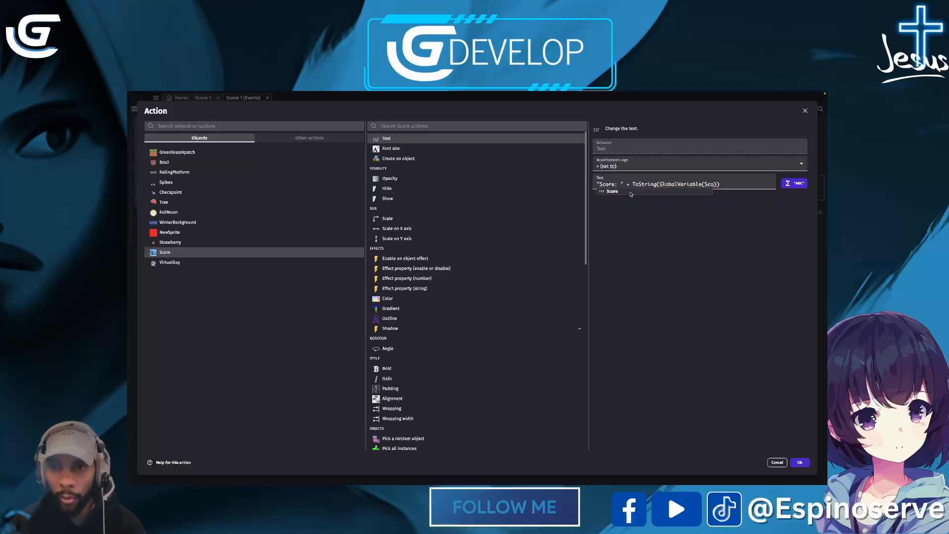
{"action": "type", "text": "re"}
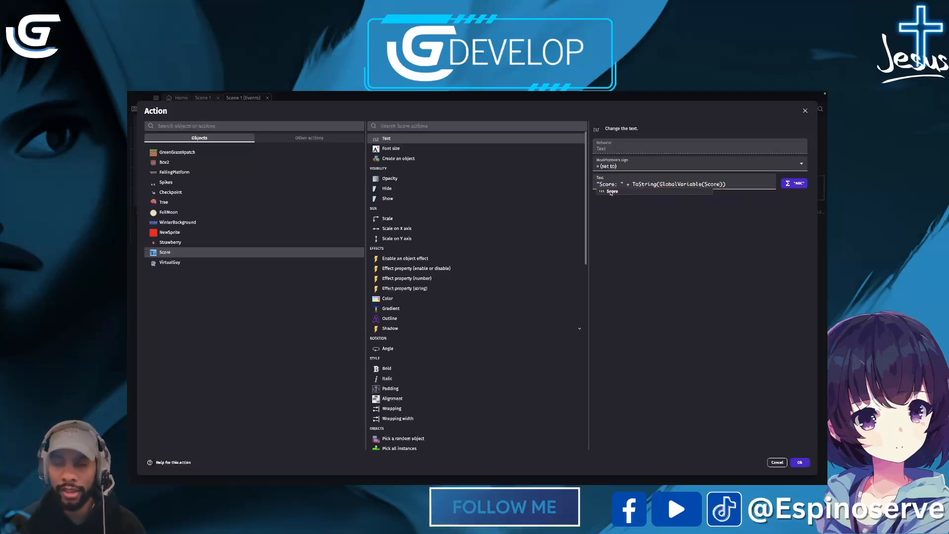
{"action": "left_click", "coordinate": [621, 207]}
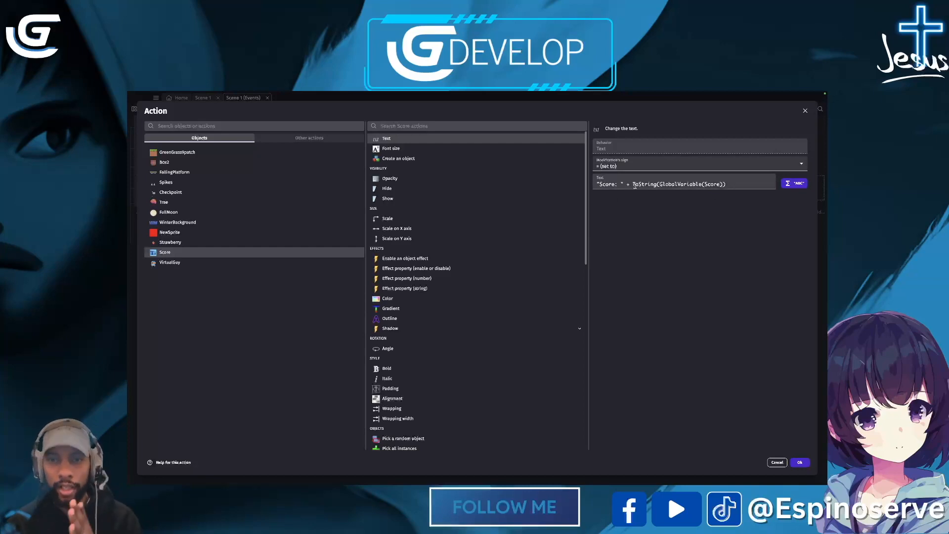
{"action": "left_click", "coordinate": [798, 462]}
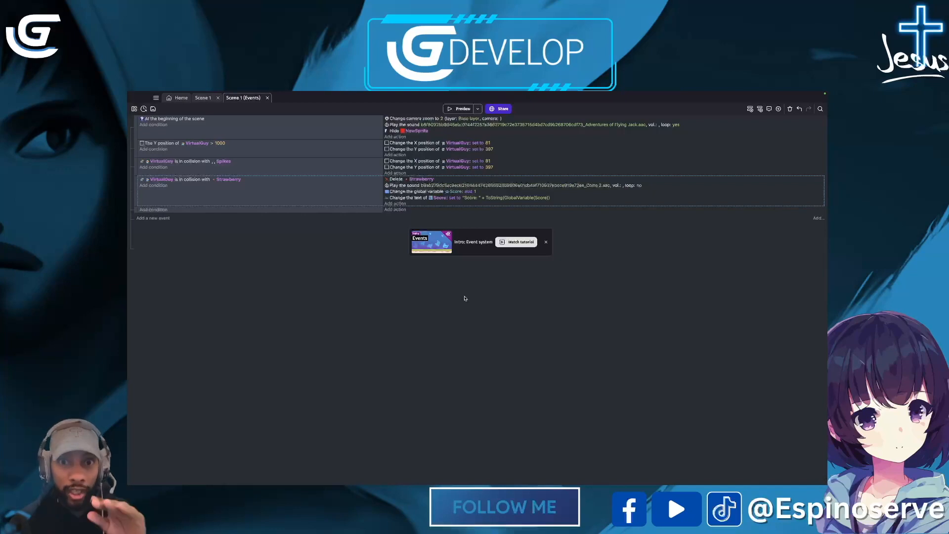
Preview the game and run and jump through the level collecting strawberries to test the score counter
{"action": "left_click", "coordinate": [460, 110]}
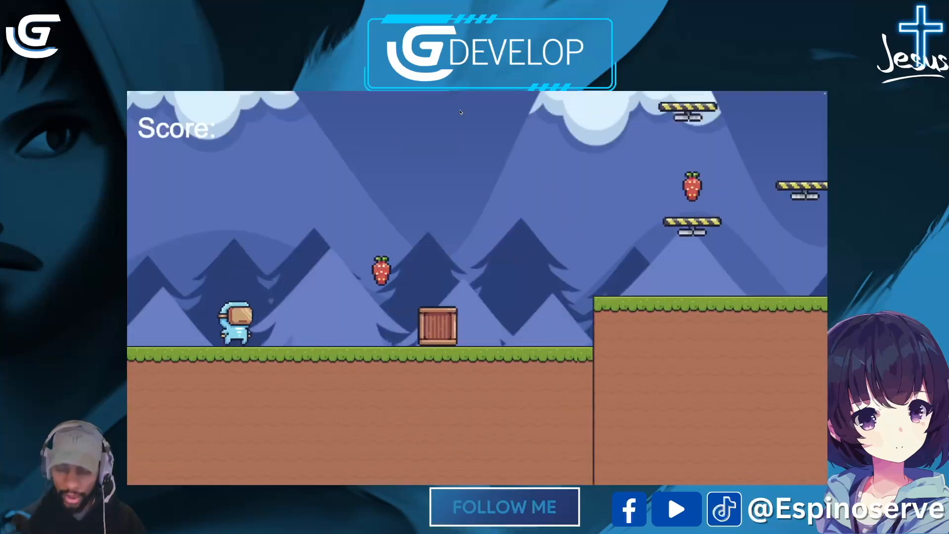
{"action": "key", "text": "Right"}
{"action": "key", "text": "space"}
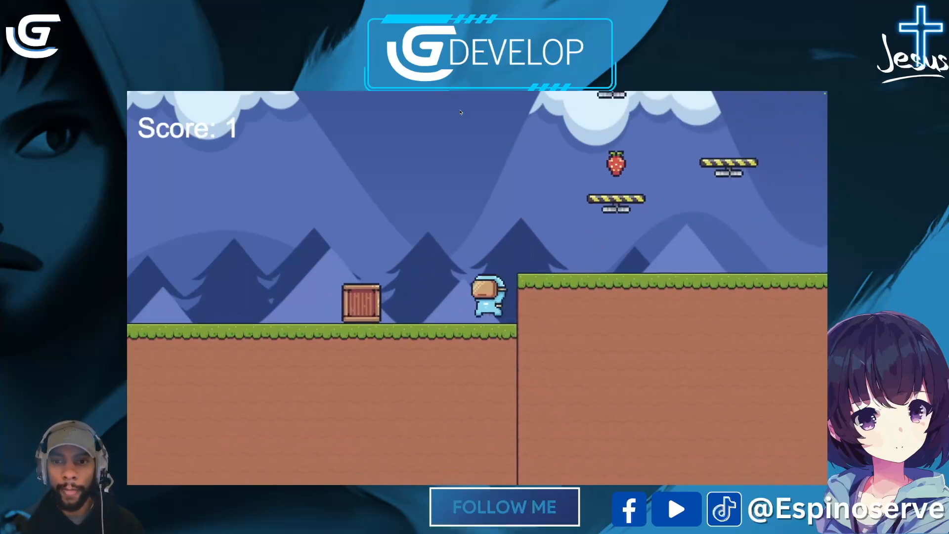
{"action": "key", "text": "space"}
{"action": "key", "text": "space"}
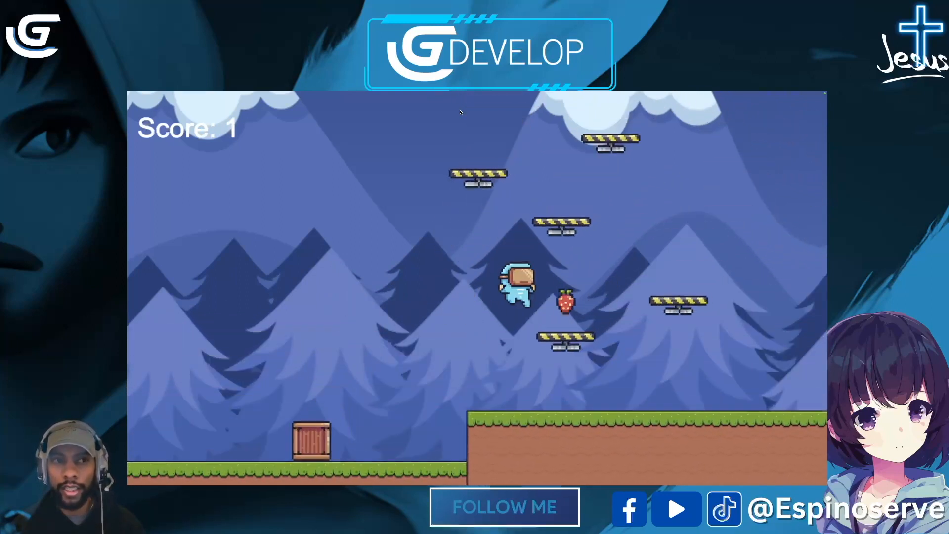
{"action": "key", "text": "space"}
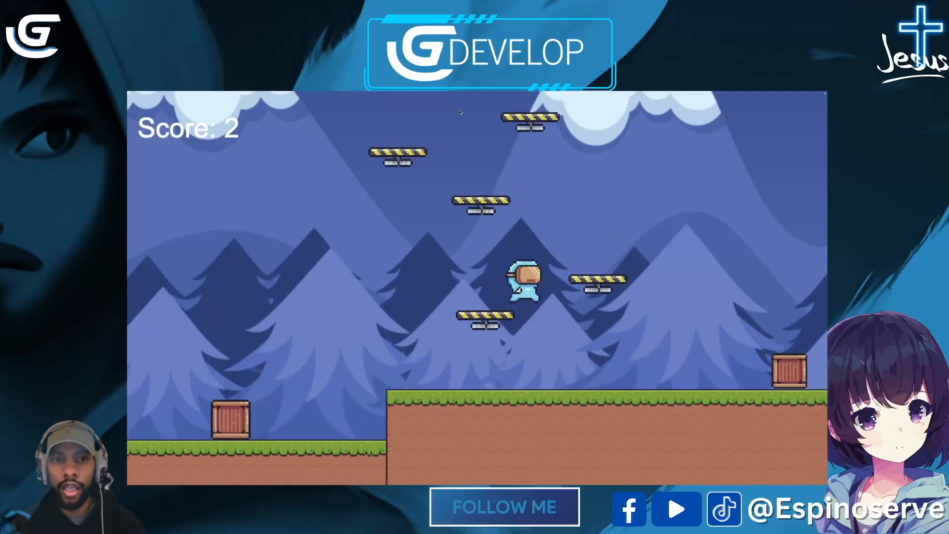
{"action": "key", "text": "space"}
{"action": "key", "text": "space"}
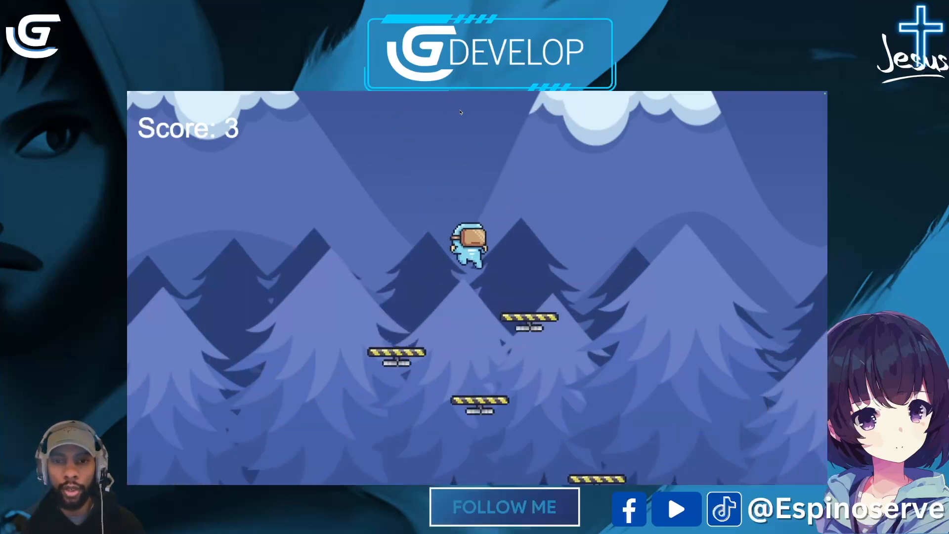
{"action": "key", "text": "space"}
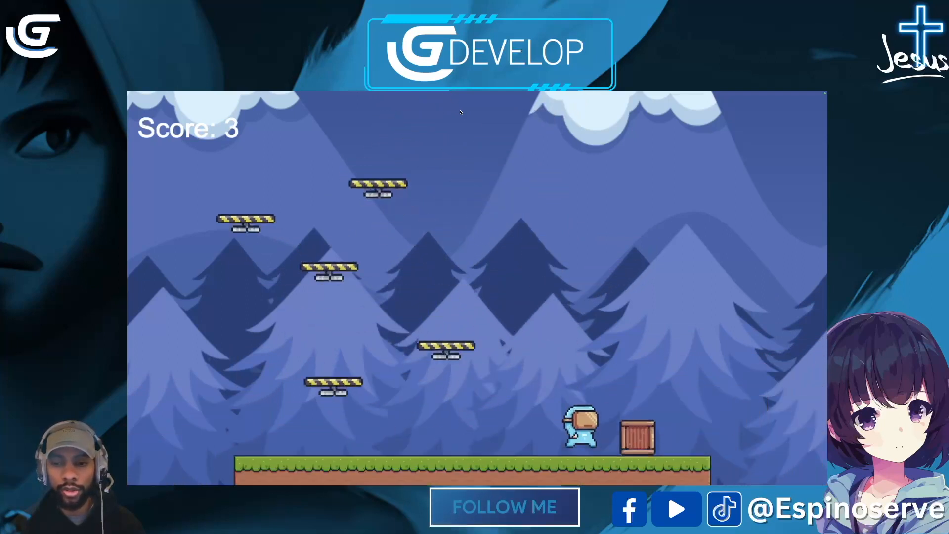
{"action": "key", "text": "space"}
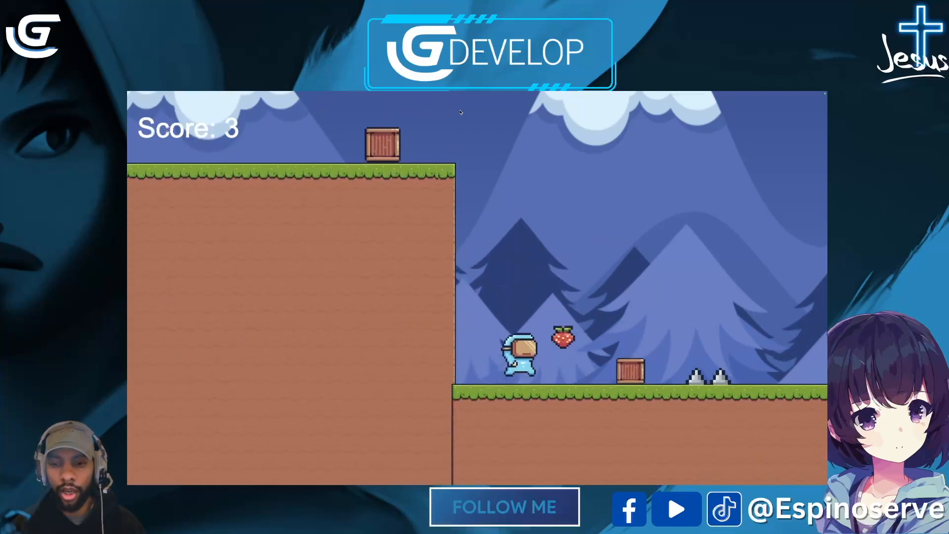
{"action": "key", "text": "space"}
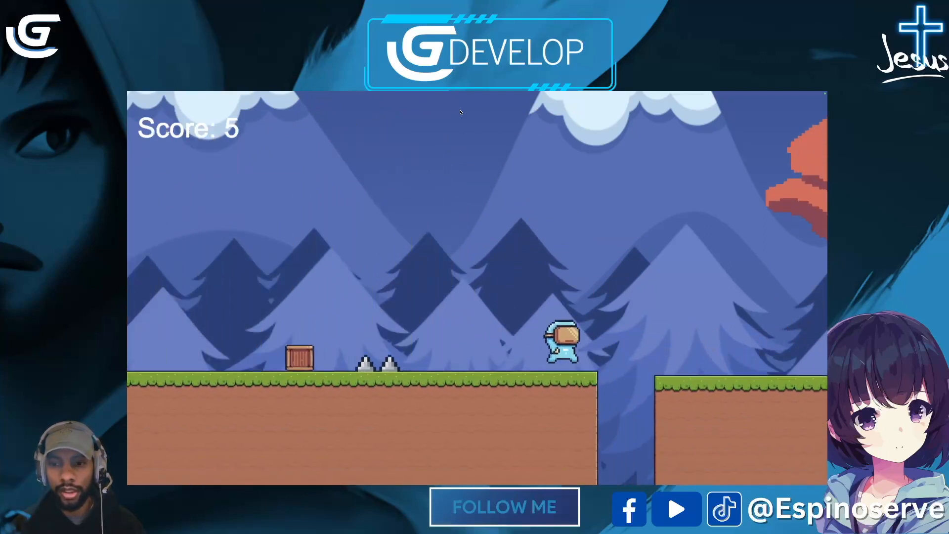
{"action": "key", "text": "space"}
{"action": "key", "text": "space"}
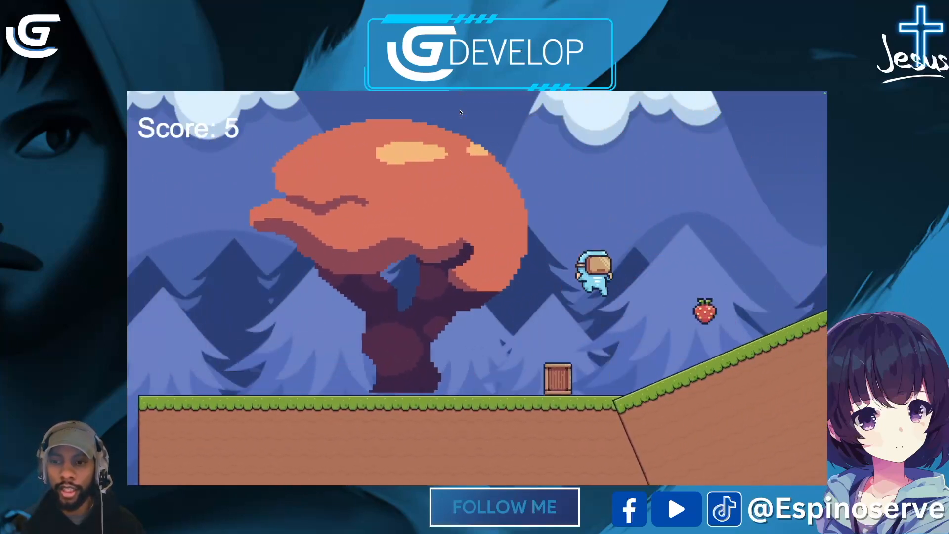
{"action": "key", "text": "space"}
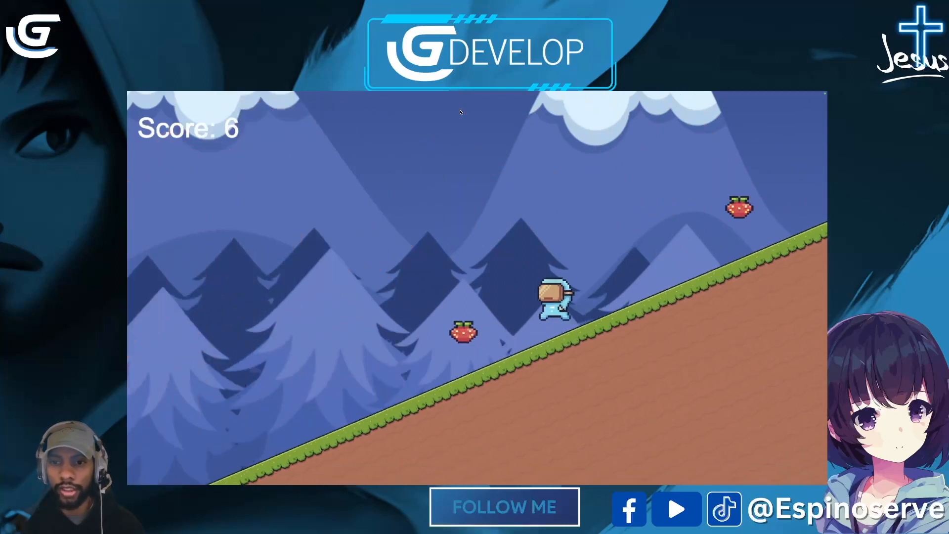
{"action": "key", "text": "space"}
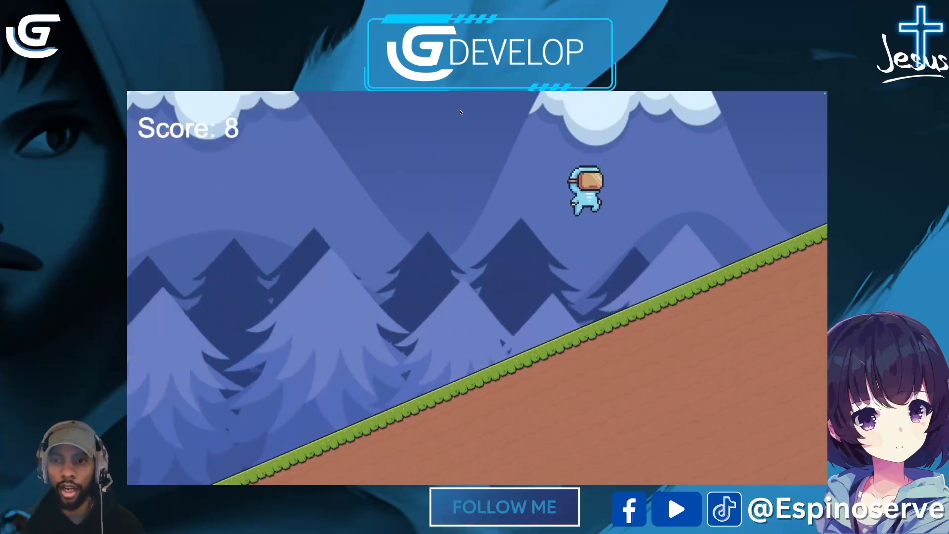